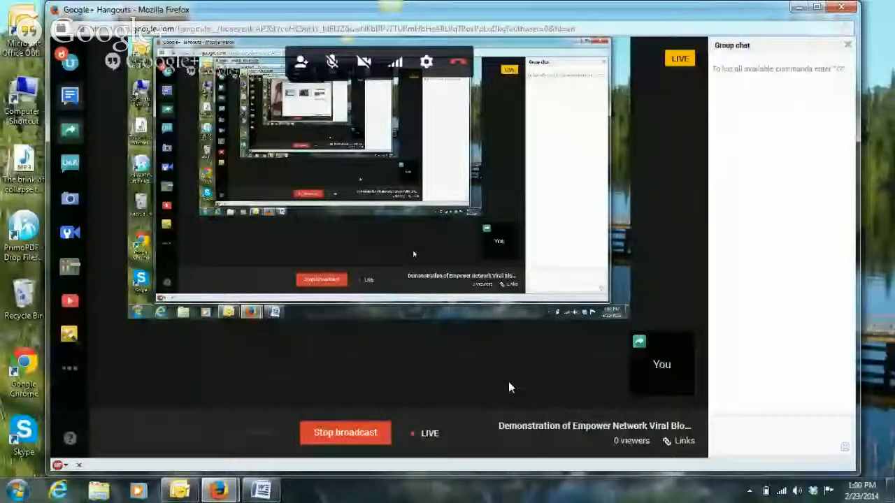
Step: Switch to the browser and load the Empower Network site in a new tab
click(264, 493)
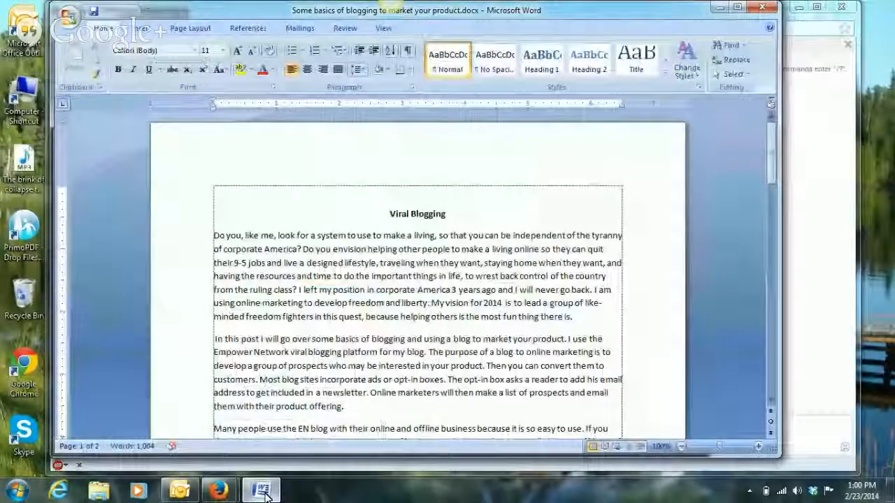
click(219, 492)
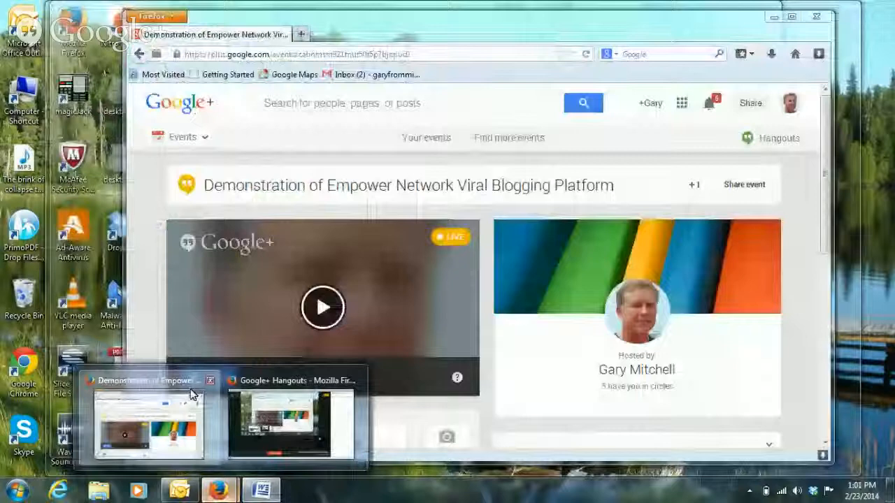
click(149, 423)
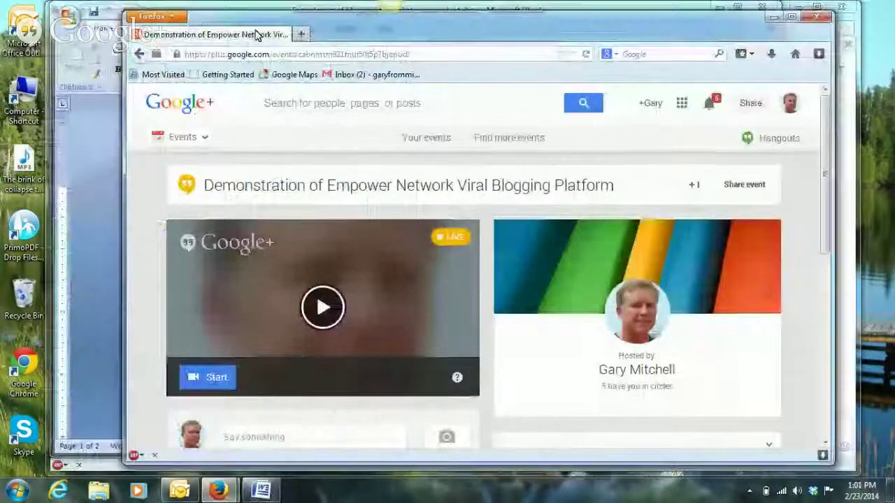
click(302, 35)
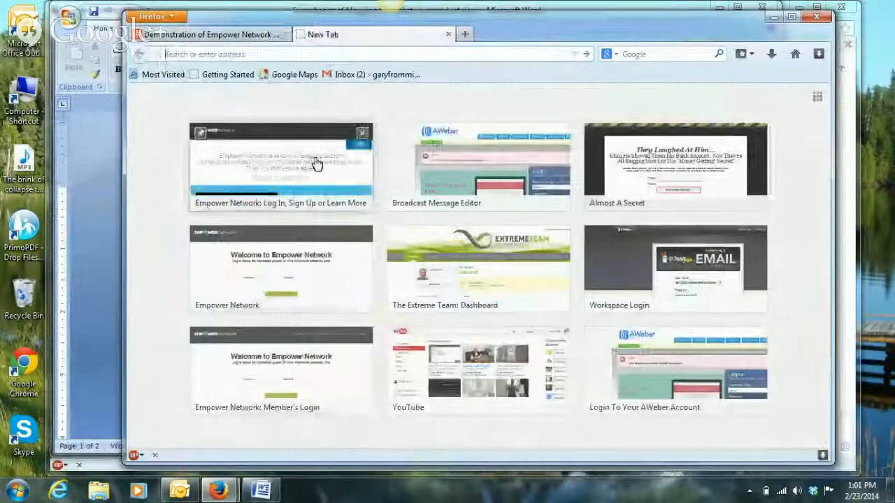
click(288, 180)
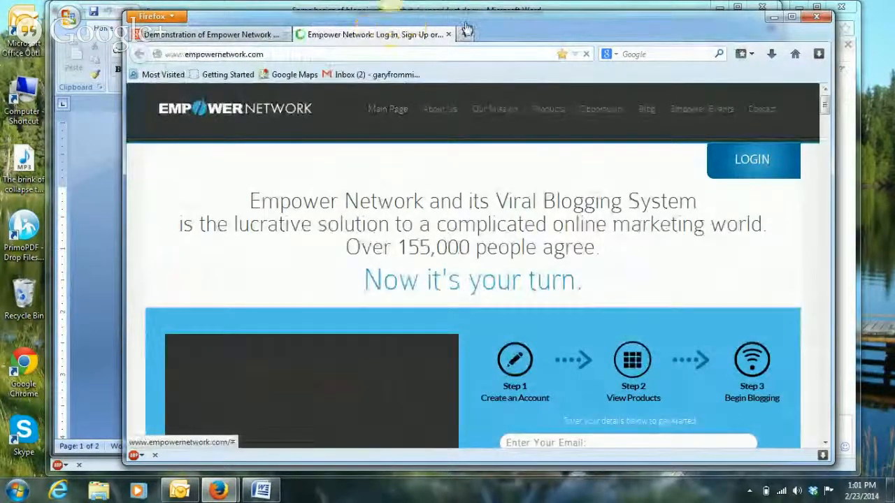
Step: Tidy the windows, minimizing Word, and go to the member login page
drag(470, 21, 438, 120)
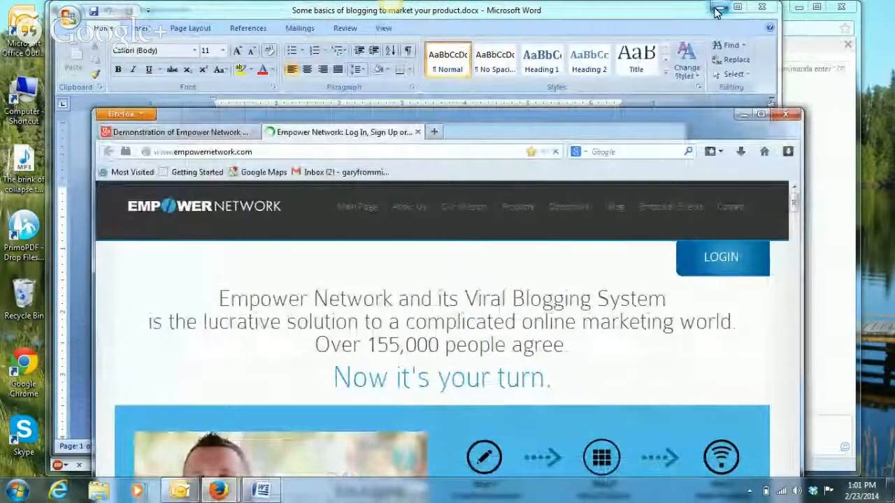
click(717, 12)
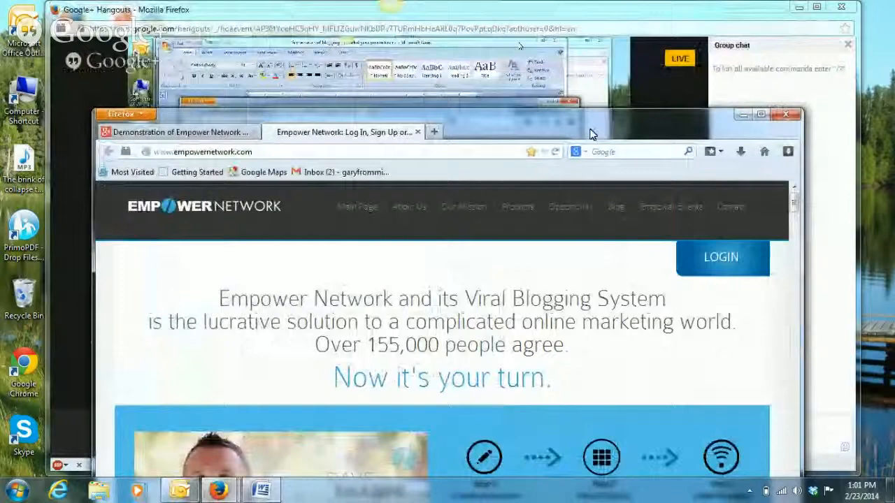
drag(593, 133, 582, 19)
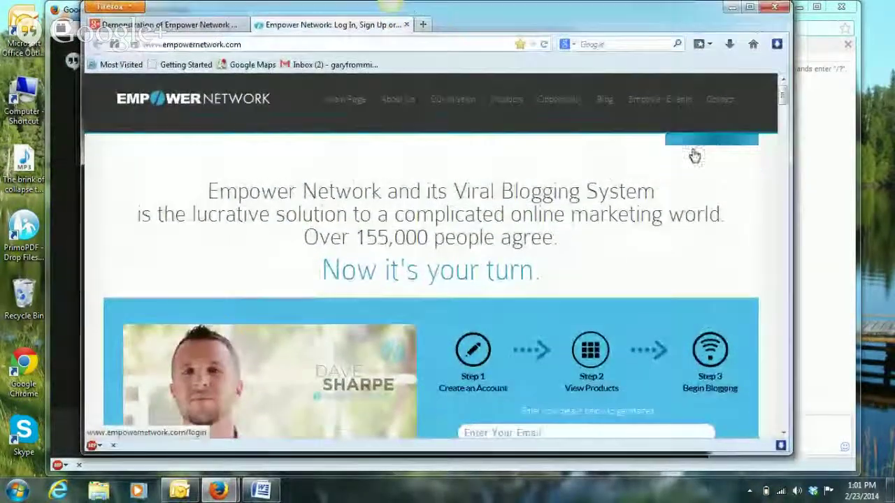
click(695, 150)
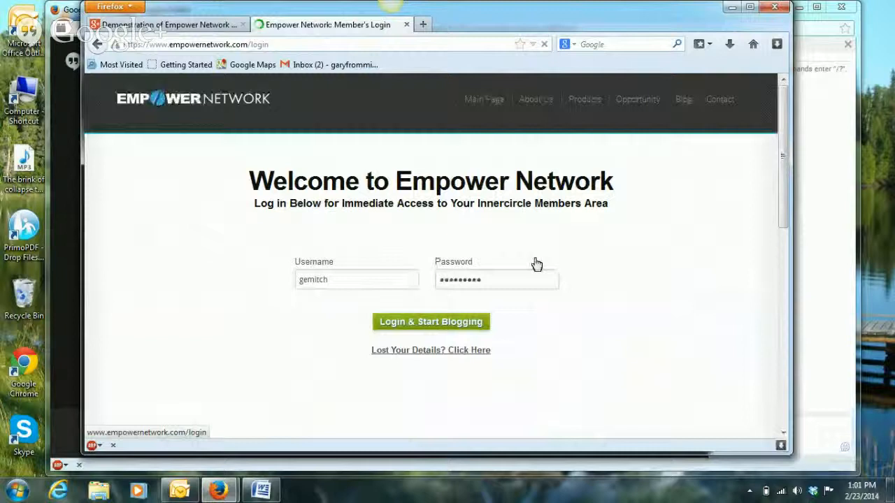
Step: Submit the login credentials and bring up the account options menu
click(437, 330)
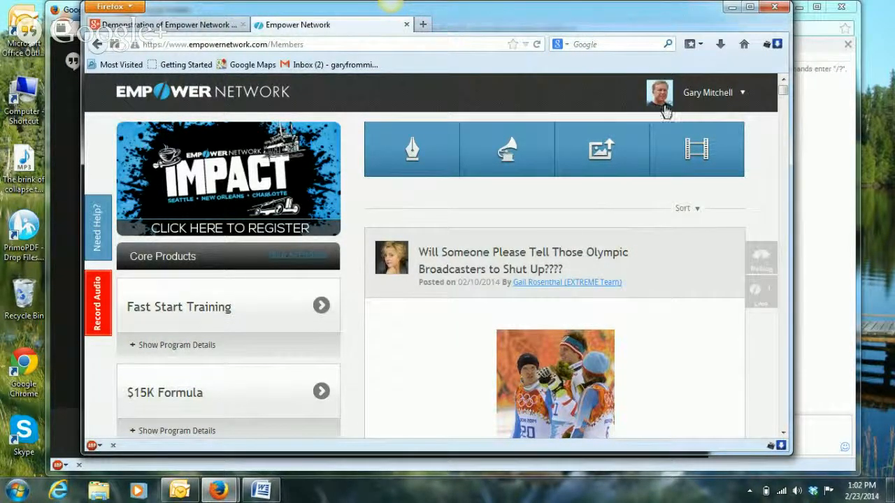
click(699, 93)
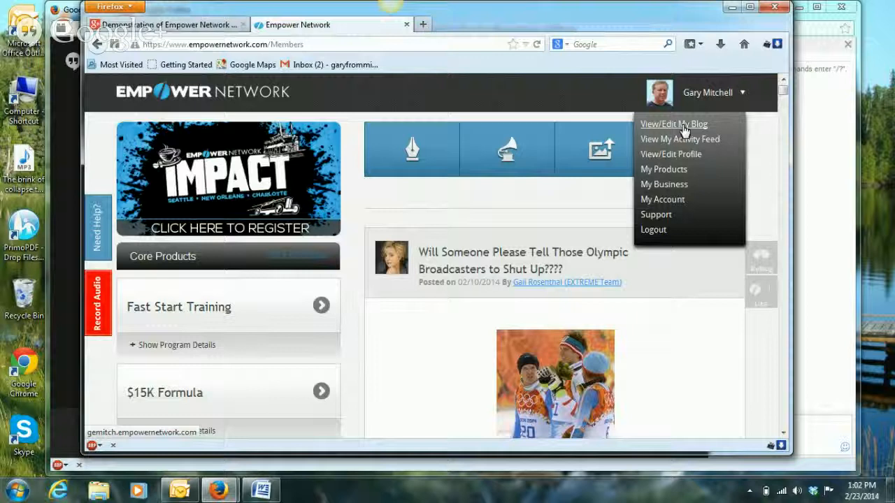
Step: Choose View/Edit My Blog to show the personal blog homepage
click(686, 130)
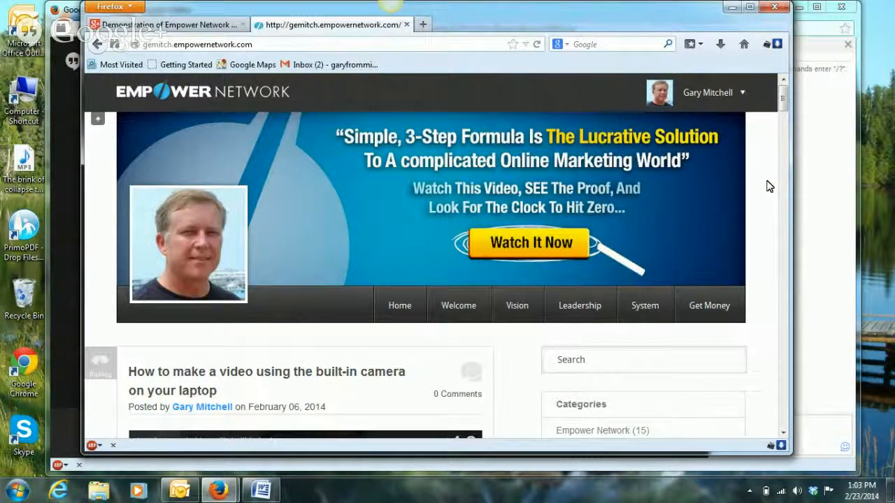
scroll(770, 186, down, 1)
scroll(769, 186, up, 1)
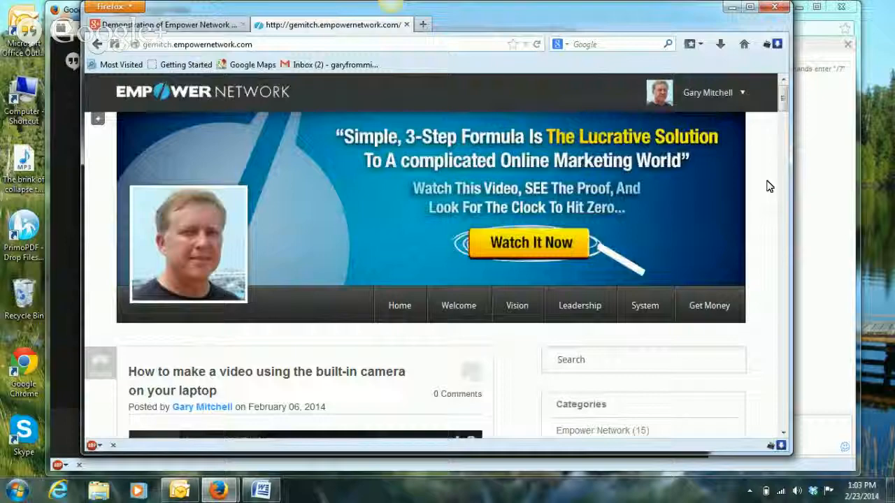
scroll(769, 186, down, 5)
scroll(769, 186, down, 3)
scroll(769, 186, up, 3)
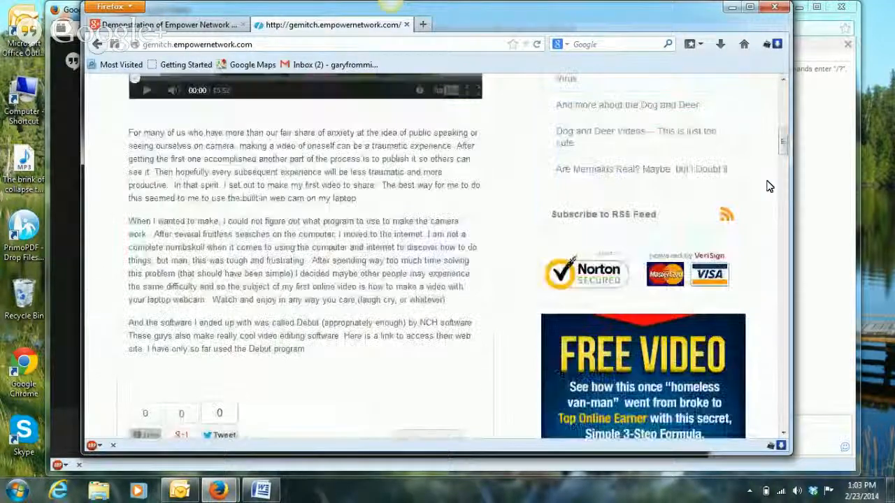
scroll(769, 186, up, 5)
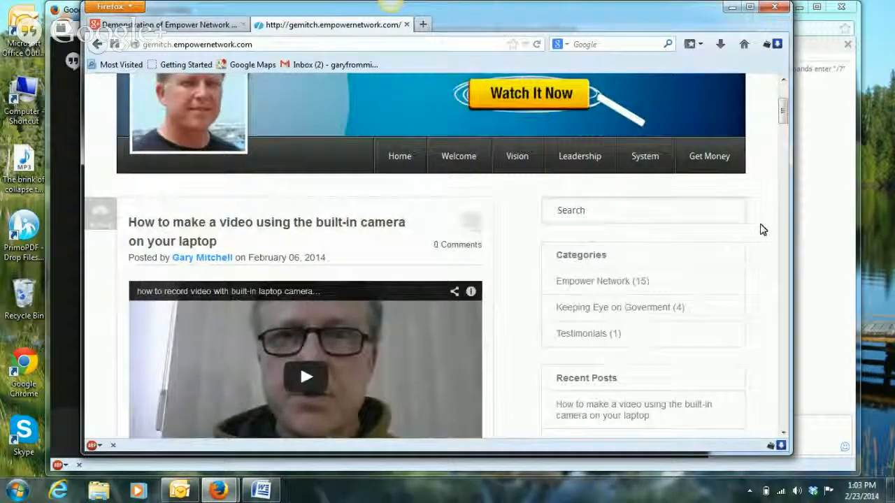
scroll(763, 230, down, 5)
scroll(763, 229, down, 3)
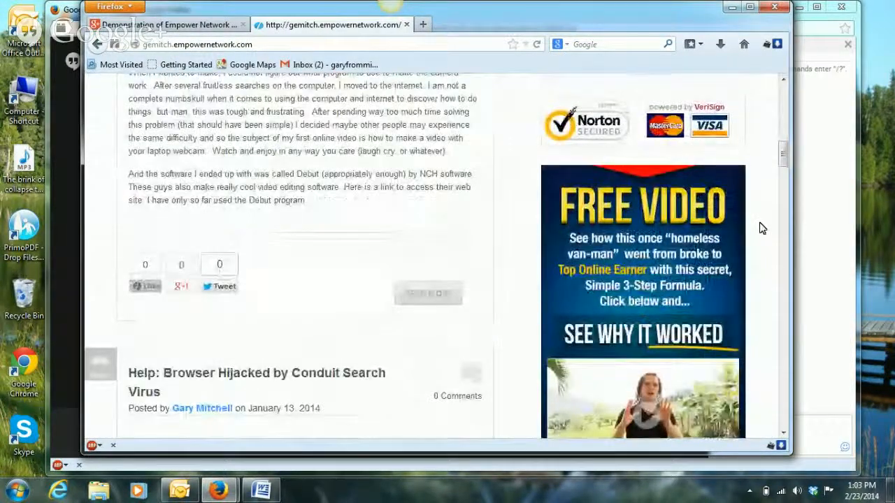
scroll(763, 228, down, 3)
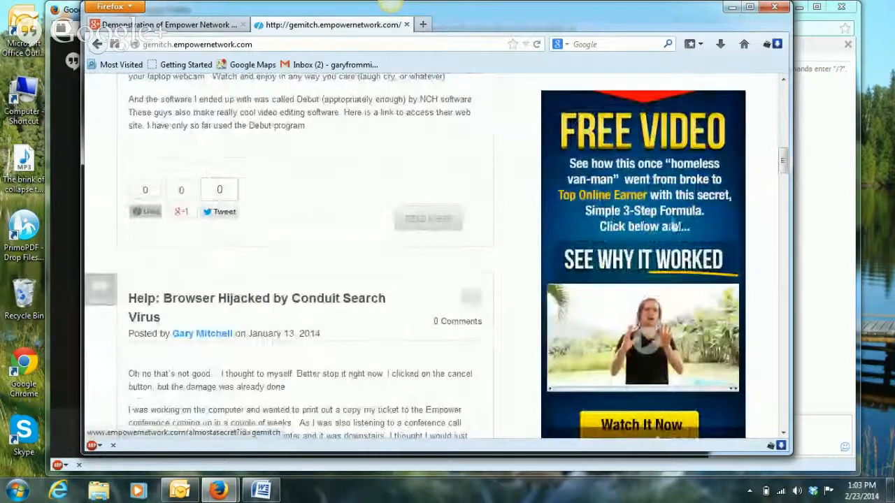
scroll(763, 196, down, 3)
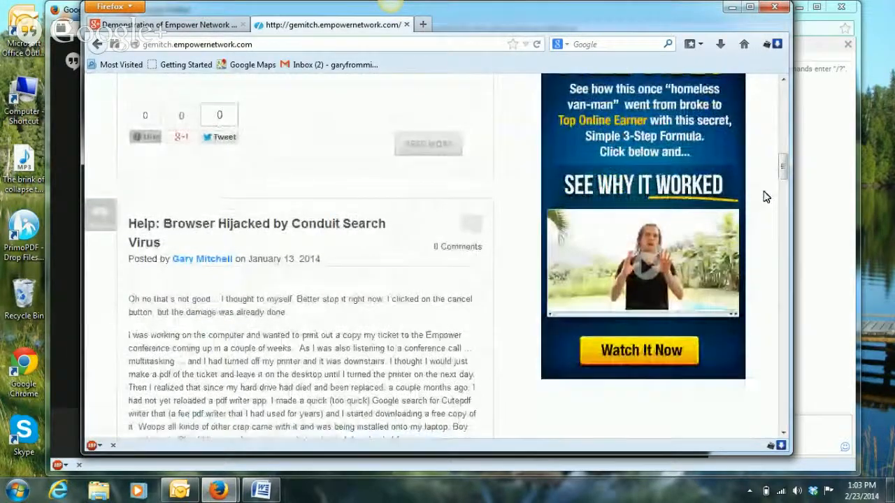
scroll(767, 197, up, 5)
scroll(767, 197, up, 5)
scroll(767, 196, up, 5)
scroll(767, 197, up, 3)
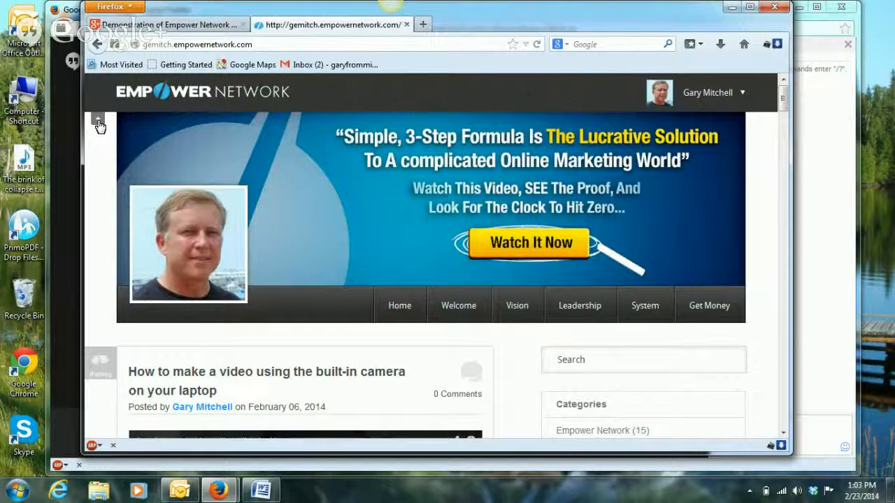
Step: View the blog's Navigation Bar customization settings, then go to the activity feed
click(99, 124)
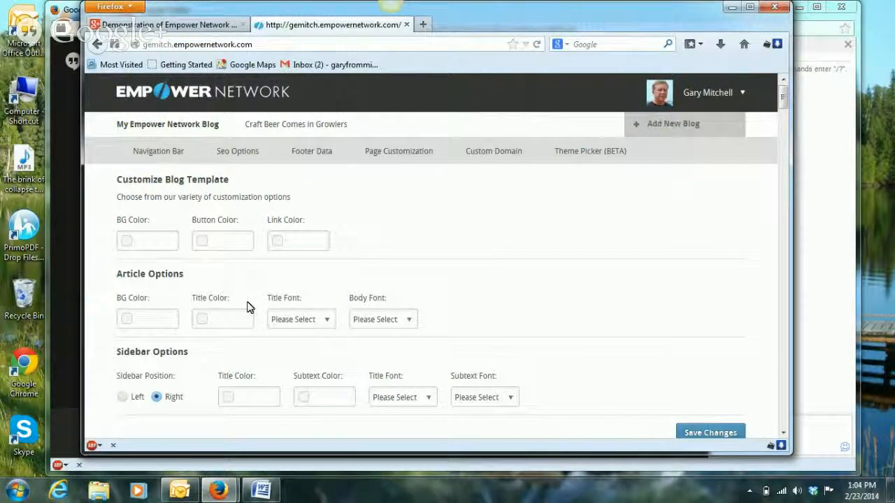
click(154, 153)
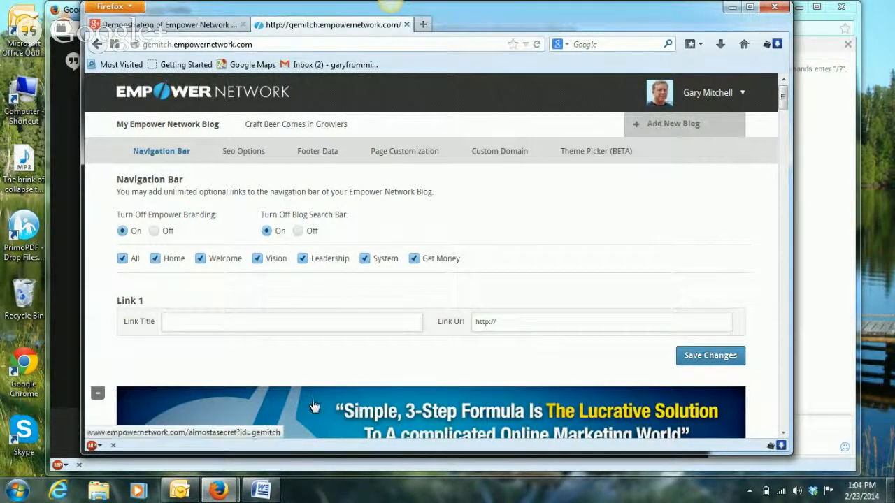
scroll(313, 404, down, 1)
scroll(313, 404, down, 3)
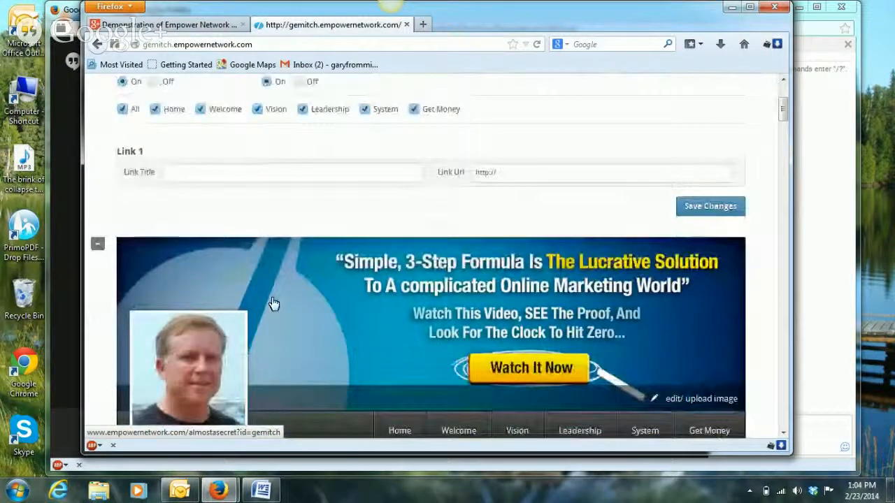
scroll(273, 302, up, 4)
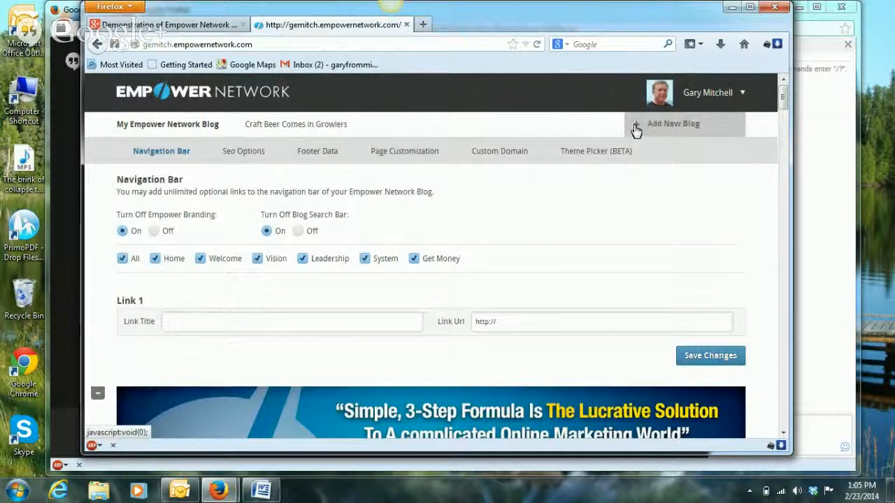
mouse_move(707, 92)
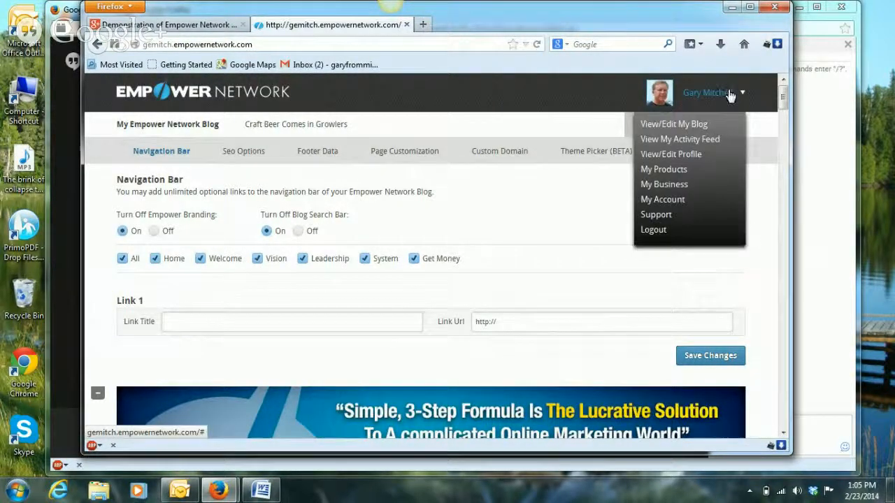
click(696, 142)
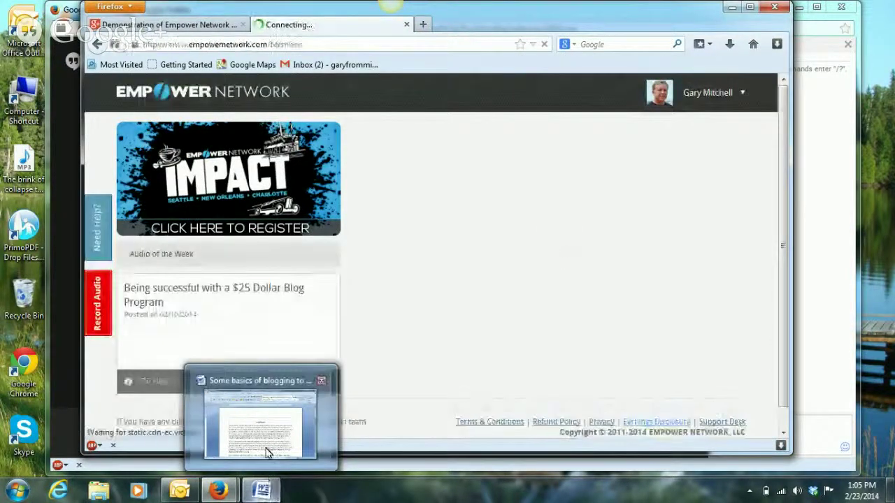
Step: In Word, select the article's opening paragraphs through the EN ads sentence for copying
click(268, 453)
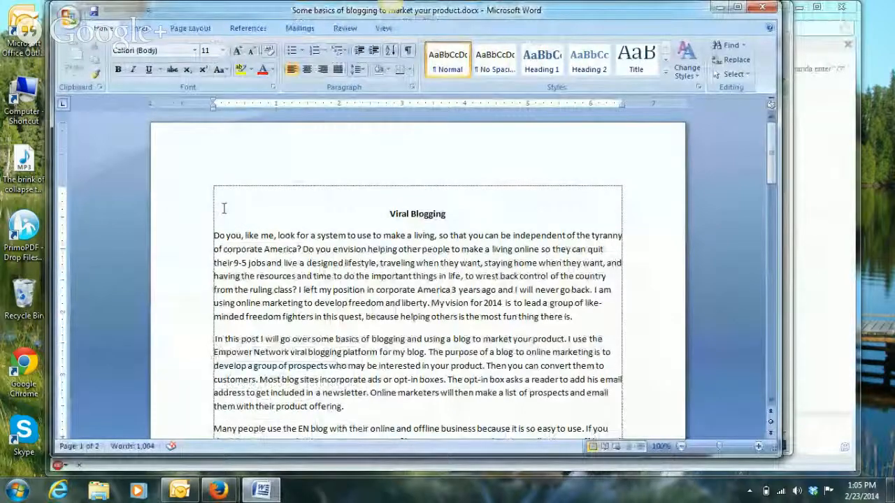
mouse_move(244, 221)
mouse_down()
mouse_move(294, 433)
mouse_move(367, 442)
mouse_move(451, 361)
mouse_up()
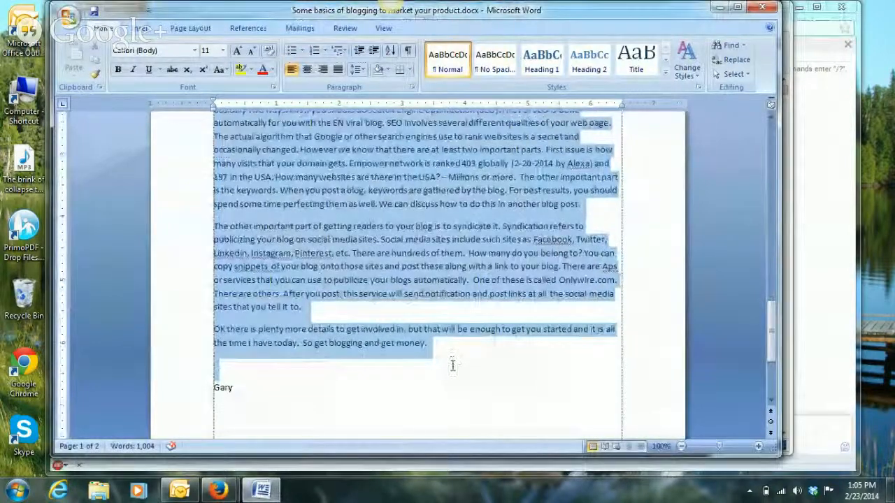
click(452, 361)
scroll(420, 280, up, 5)
scroll(420, 280, up, 10)
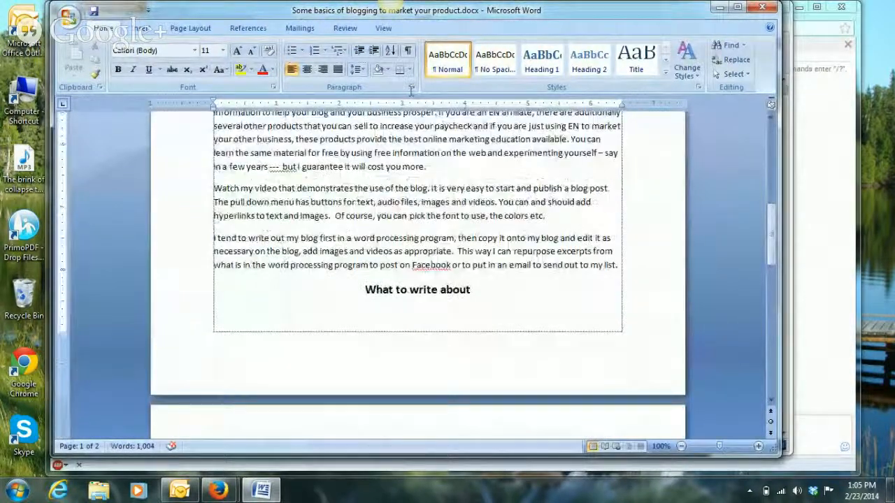
mouse_move(314, 161)
mouse_down()
mouse_move(402, 418)
mouse_move(402, 323)
mouse_move(627, 320)
mouse_up()
scroll(402, 349, down, 3)
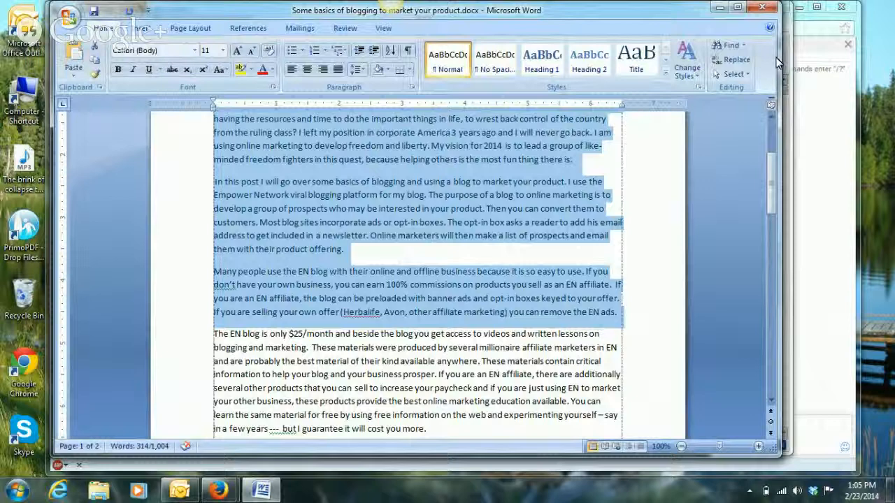
Step: Start a new text post and enter the title 'Demonstration of Viral Blogging on Empower Network'
click(787, 31)
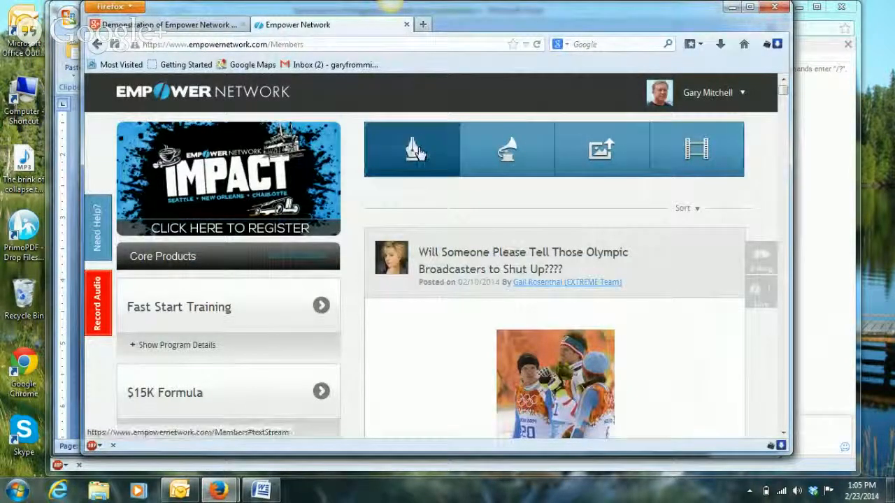
click(416, 150)
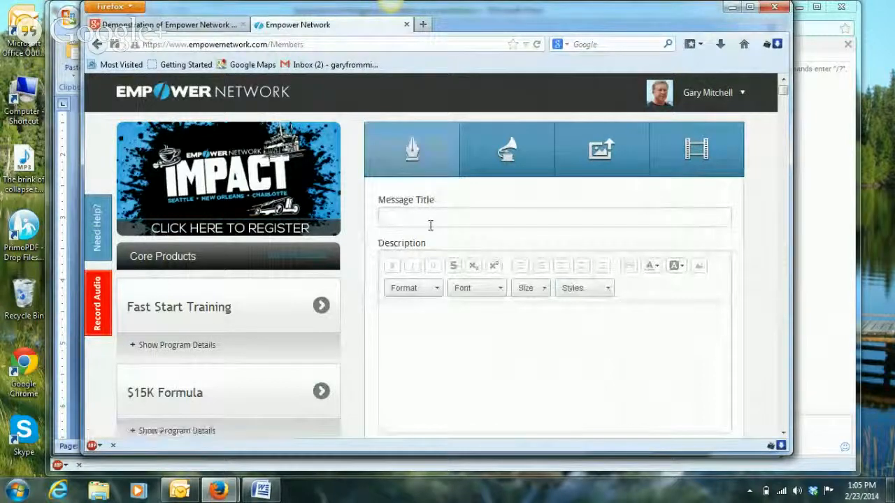
click(431, 222)
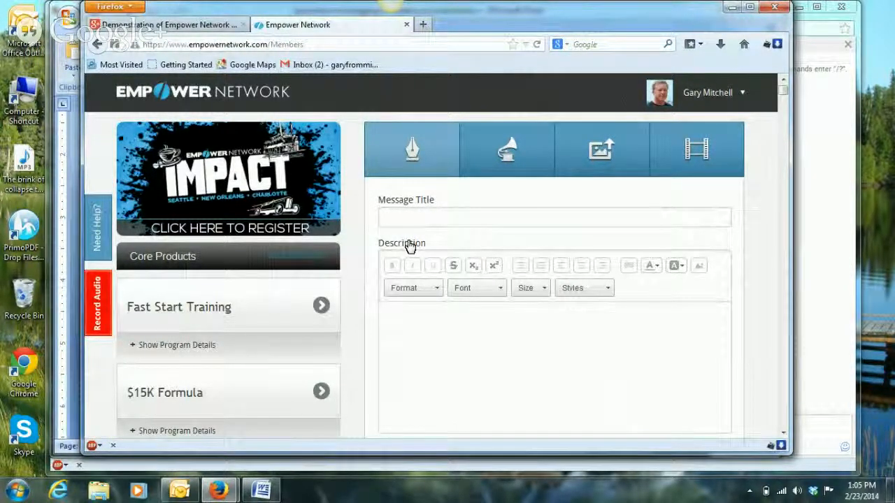
text(Demov)
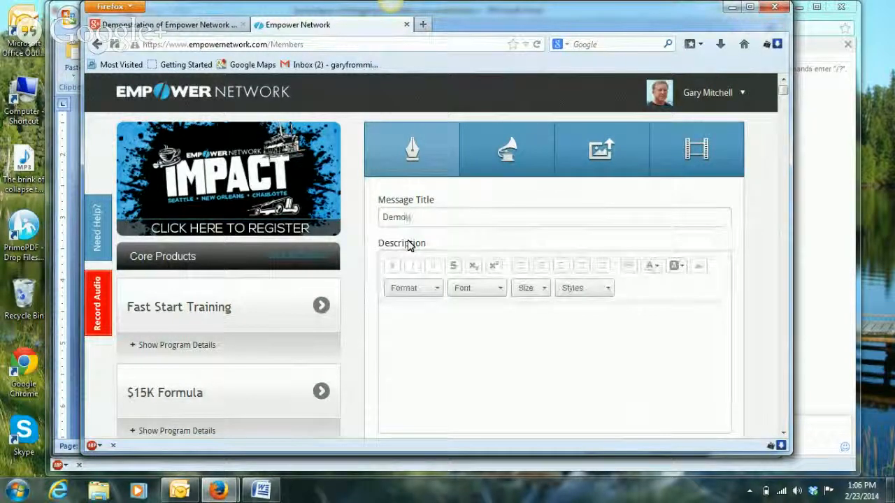
text(nstration)
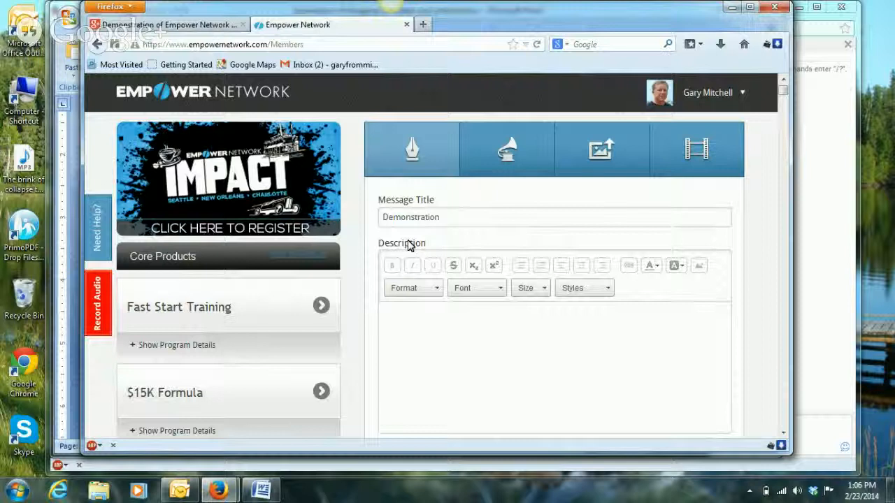
text( of Vi)
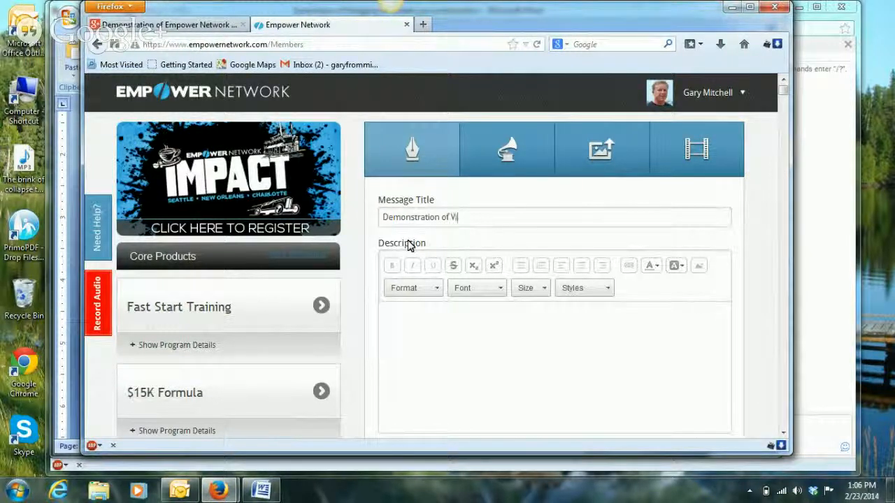
text(d)
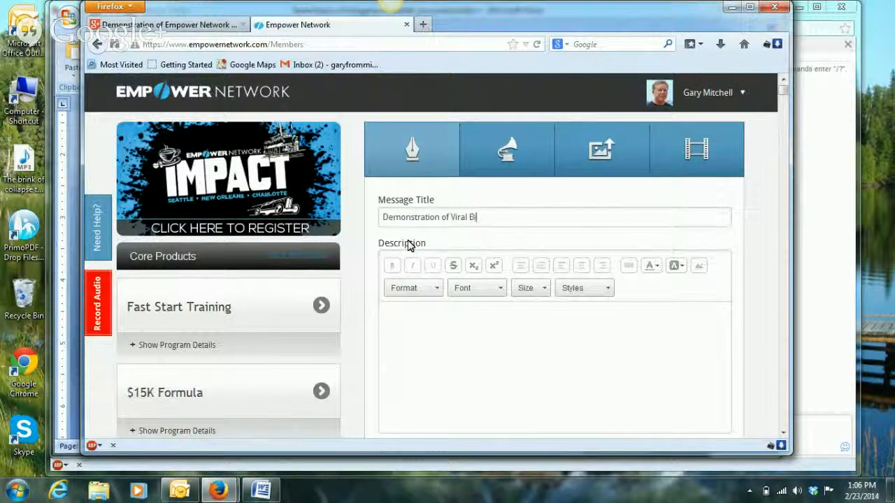
text( lo)
text(ng)
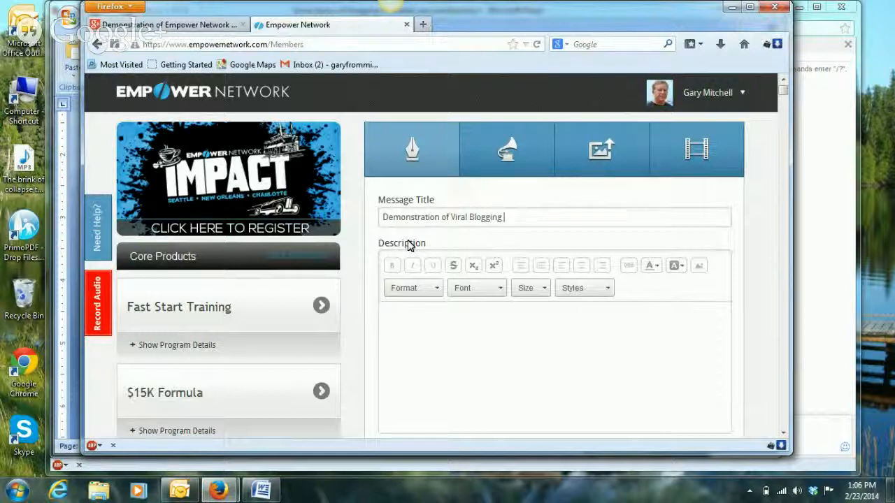
text(on Empower N)
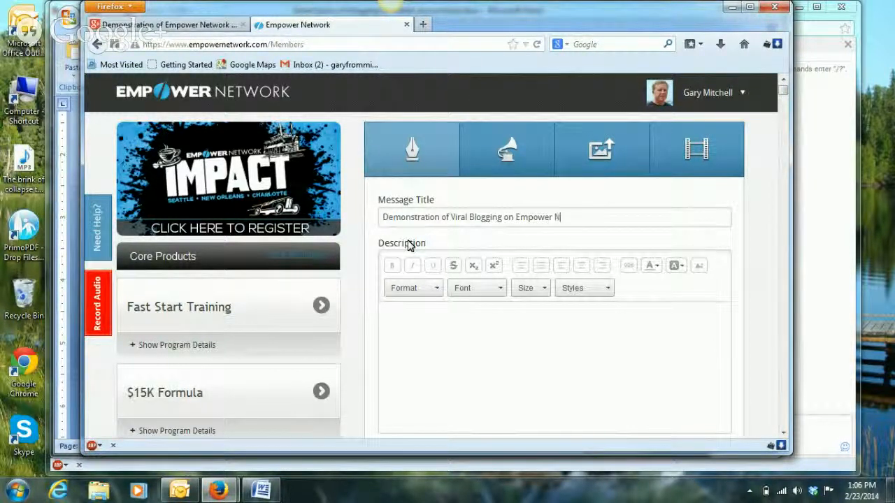
text(et)
text(work)
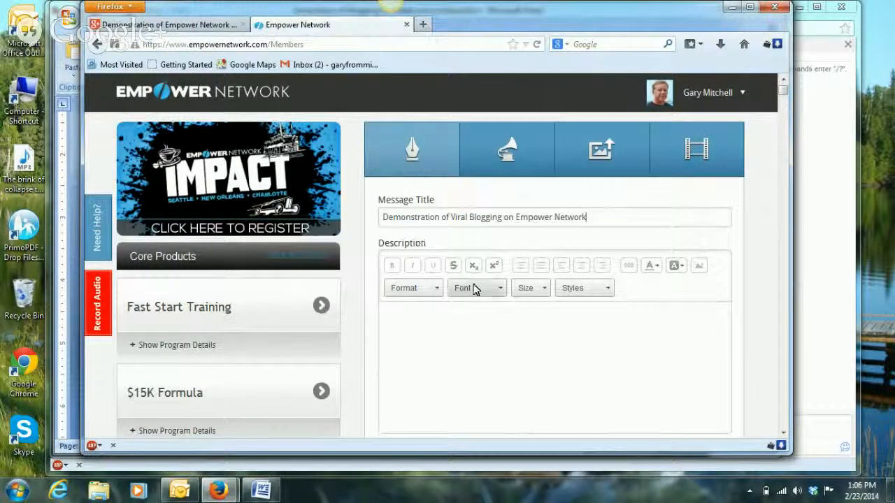
Step: Paste the copied paragraphs into the description, dismiss the error and add blank lines
click(480, 328)
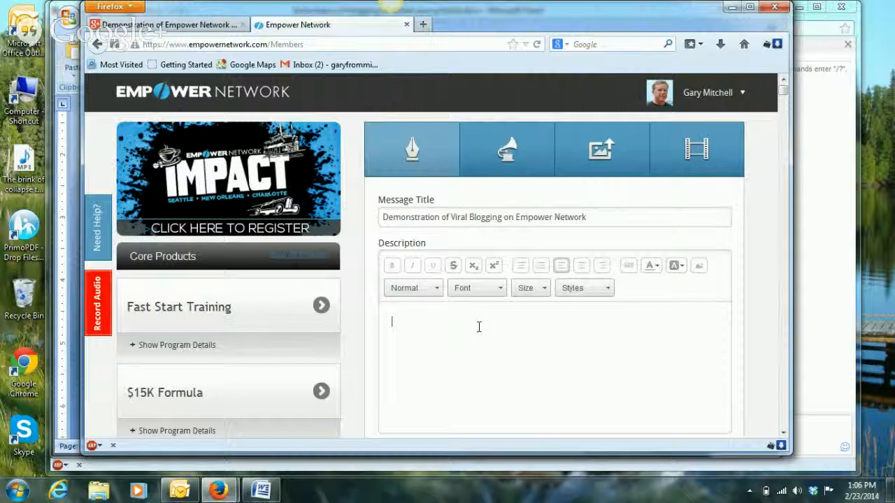
key(ctrl+v)
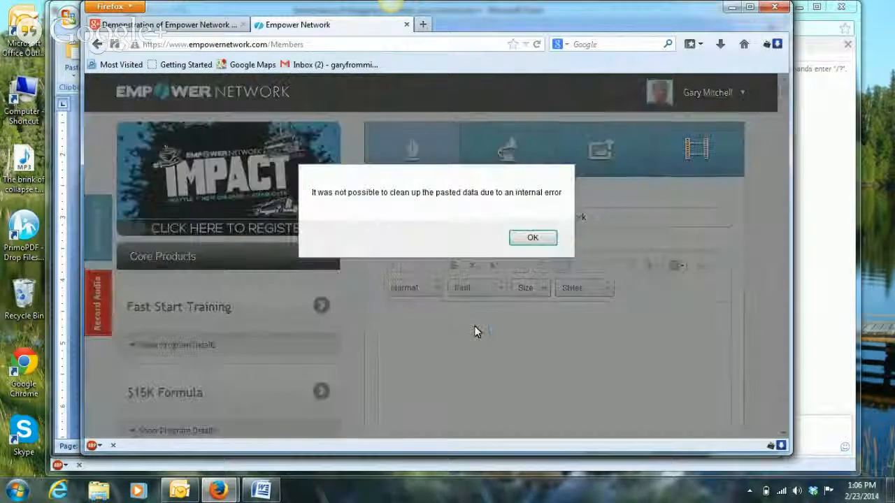
click(533, 237)
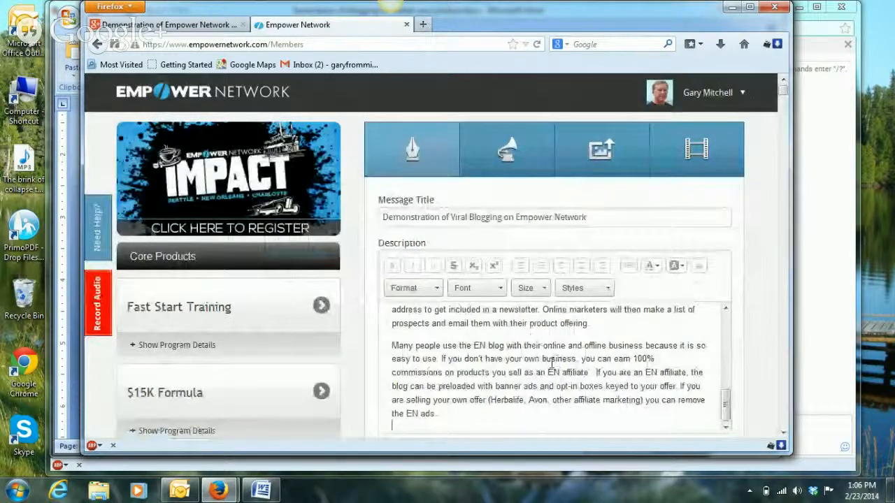
scroll(551, 363, down, 3)
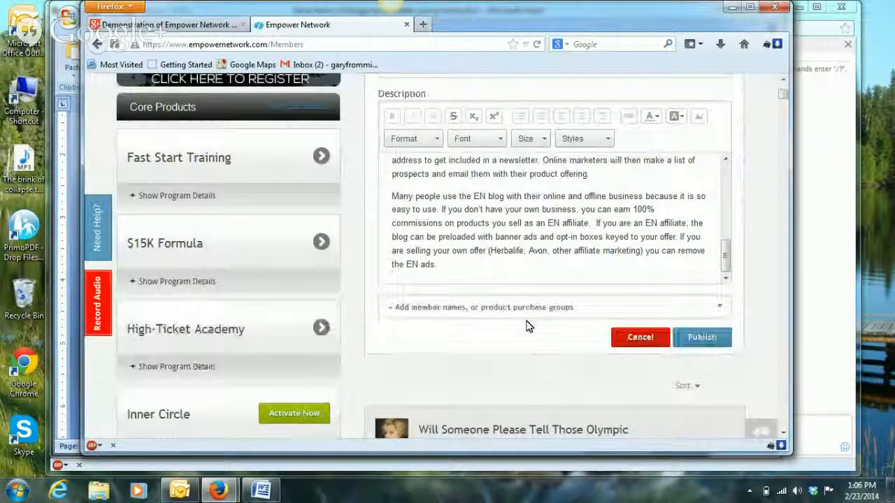
key(Return)
key(Return)
key(Return)
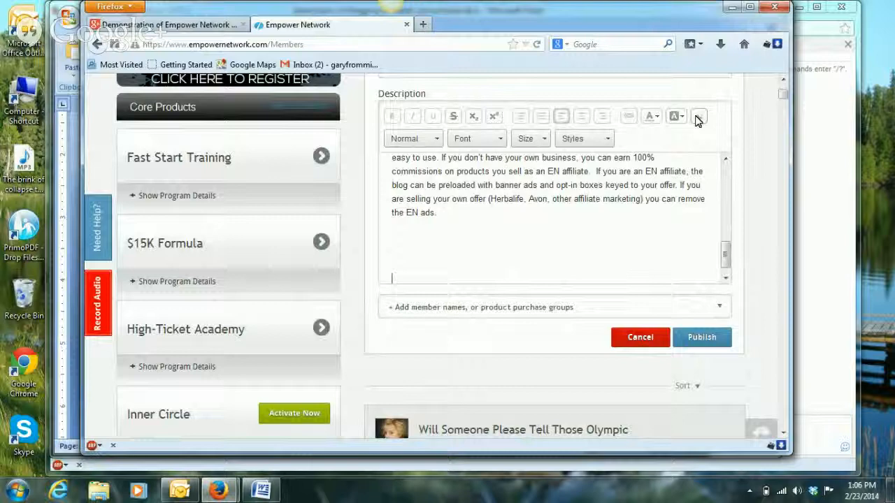
click(697, 119)
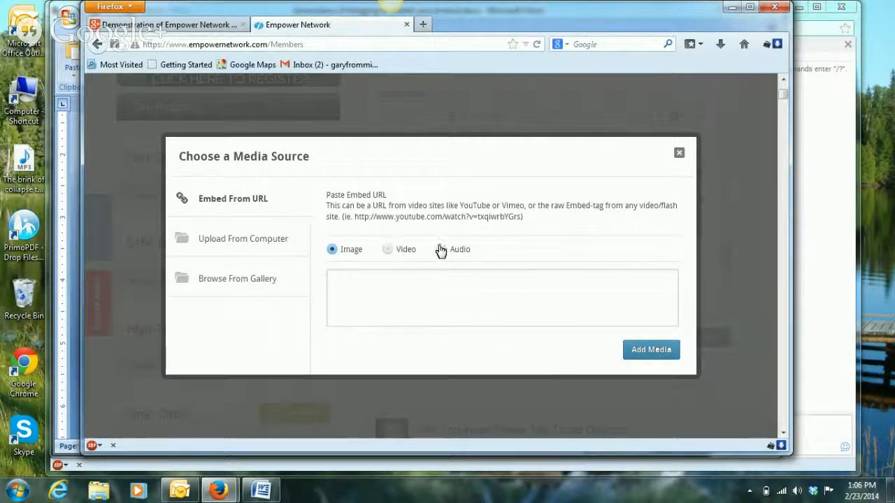
click(682, 154)
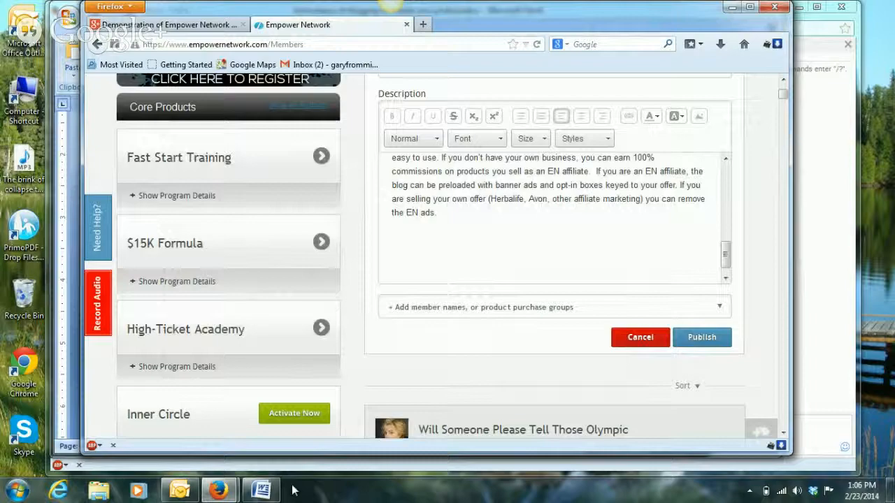
Step: In Word, select the rest of the article down to 'Gary', then minimize Word
click(262, 489)
click(227, 297)
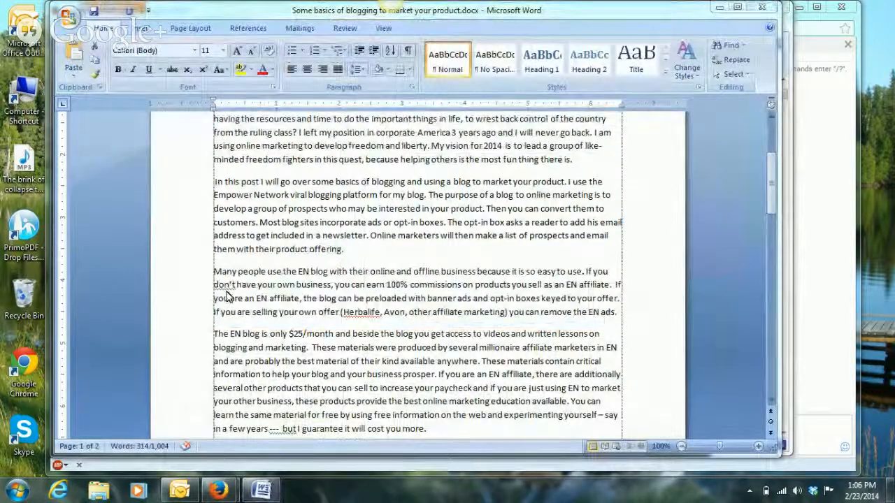
key(ctrl+a)
click(214, 249)
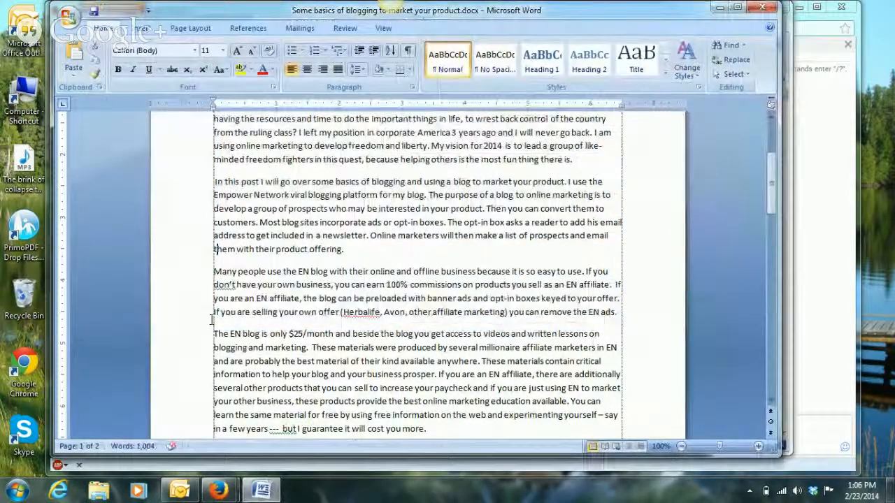
mouse_move(213, 313)
mouse_down()
mouse_move(296, 473)
mouse_move(379, 340)
mouse_move(390, 242)
mouse_up()
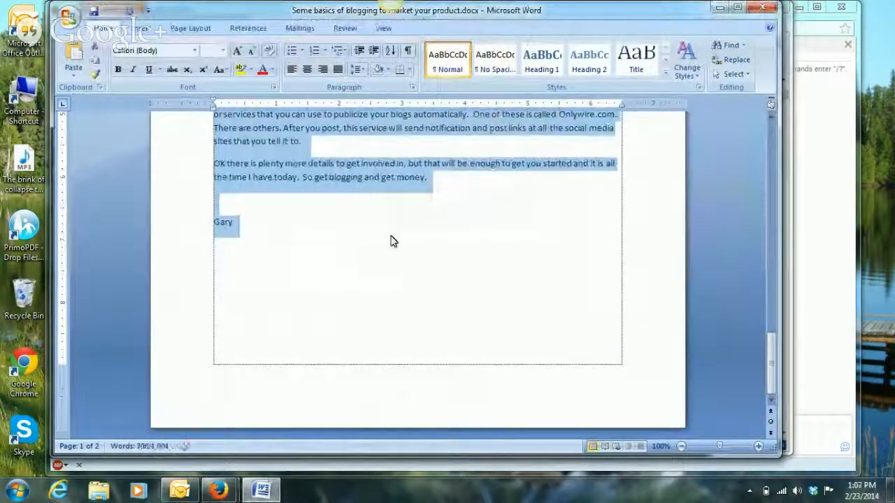
click(721, 12)
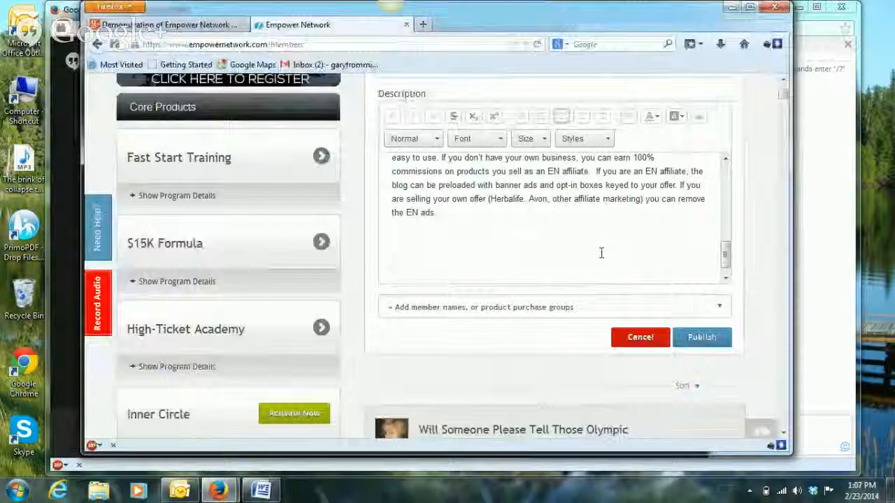
key(ctrl+v)
click(535, 235)
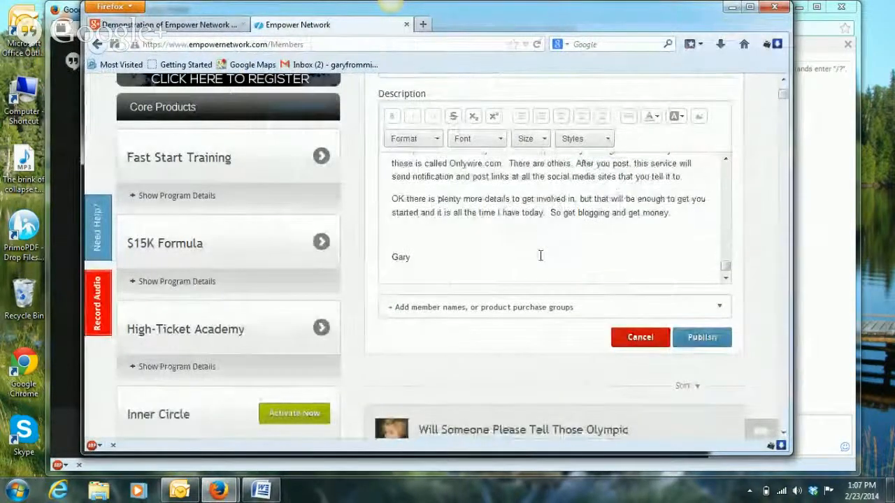
scroll(541, 255, up, 5)
scroll(553, 248, up, 5)
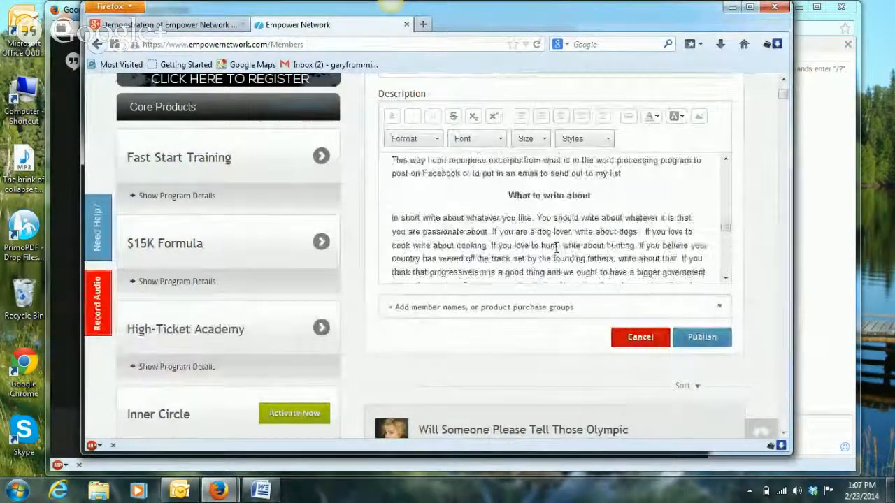
scroll(558, 248, up, 5)
scroll(558, 249, up, 5)
scroll(558, 248, up, 5)
scroll(557, 249, up, 5)
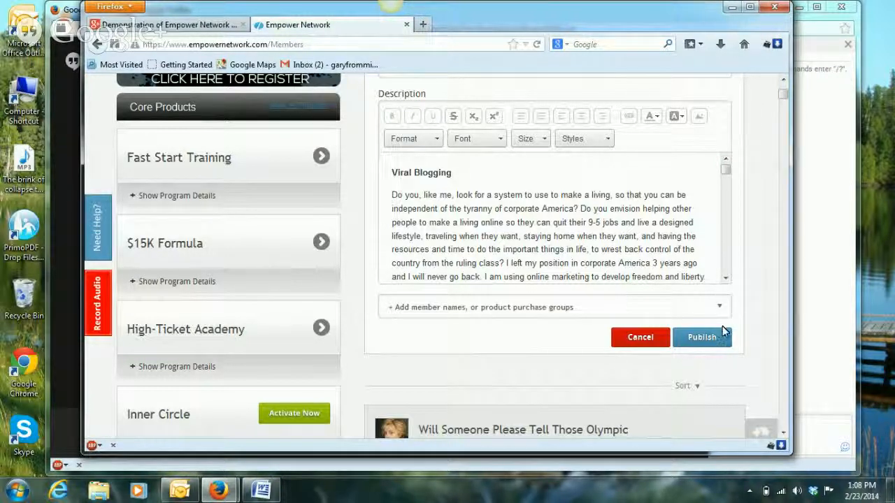
click(703, 335)
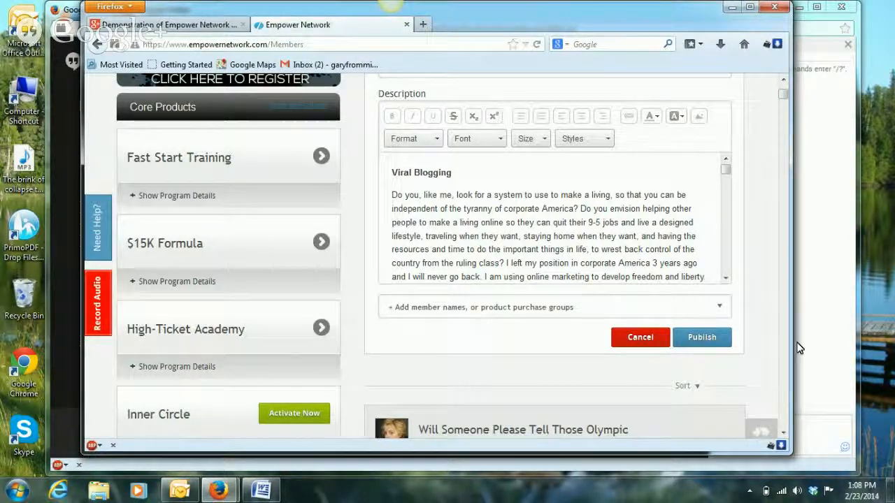
Step: Share the post with Public Blog, All Team Members and Fast Start Training
click(722, 308)
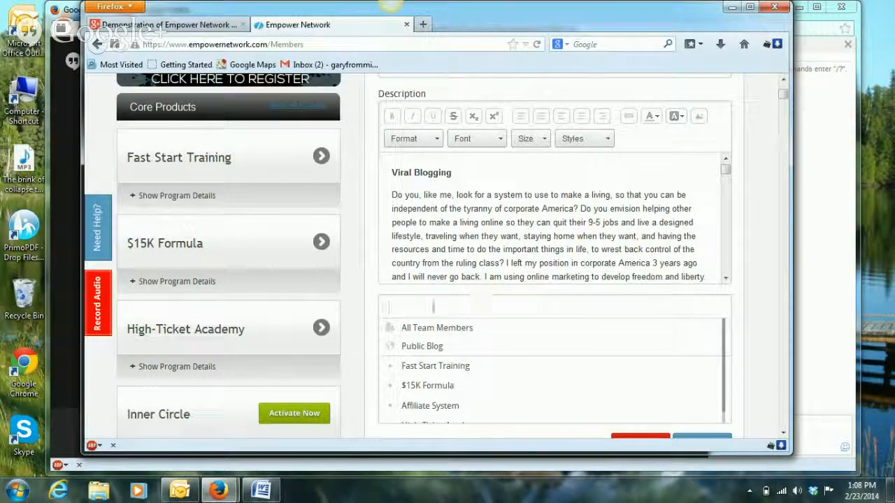
click(428, 350)
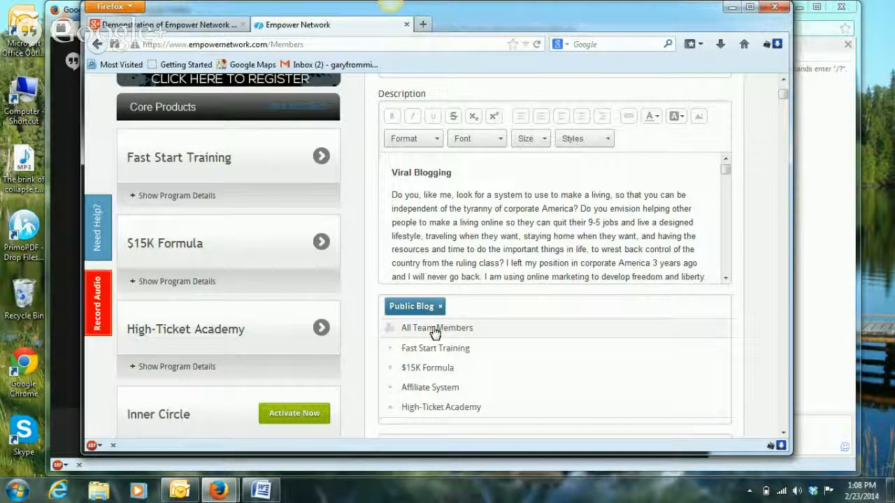
click(435, 329)
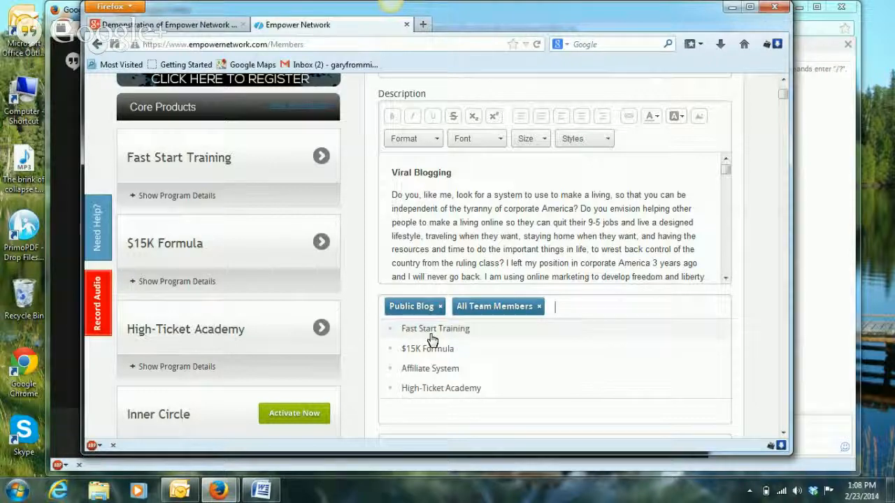
click(468, 334)
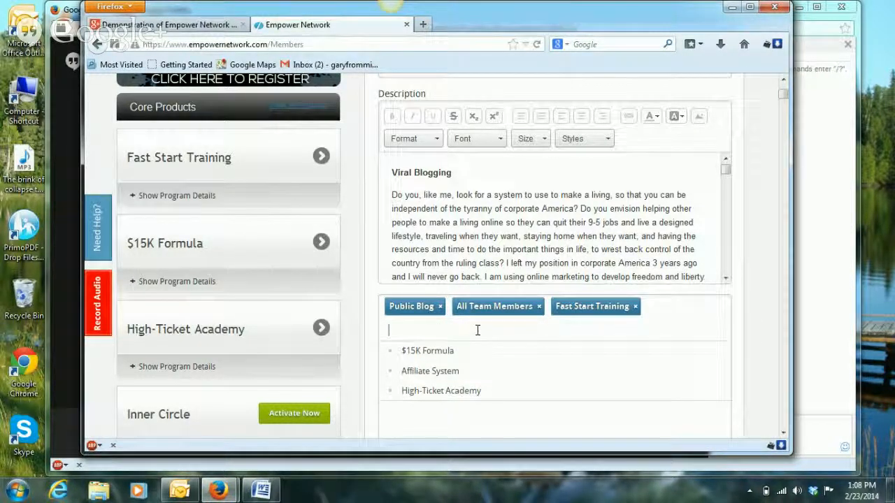
scroll(745, 307, down, 5)
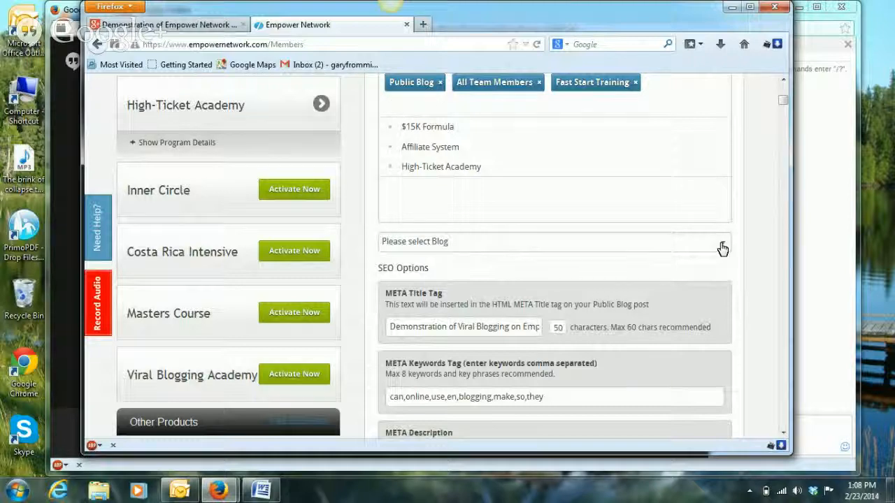
Step: Collapse the group suggestion list so the chosen groups and SEO options show
click(723, 249)
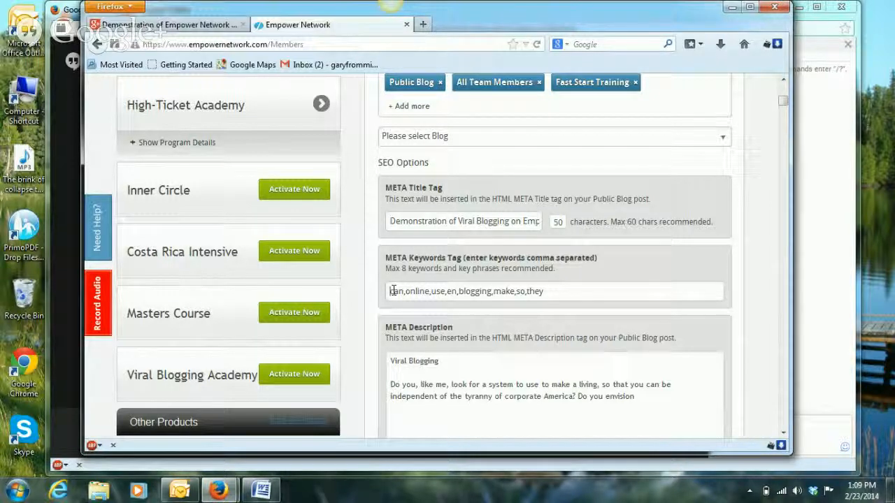
Step: Replace 'can,' with 'Viral Blog,', 'use' with 'marketing', and drop ',make,so,they' from the keywords
drag(397, 290, 380, 288)
text(Bl)
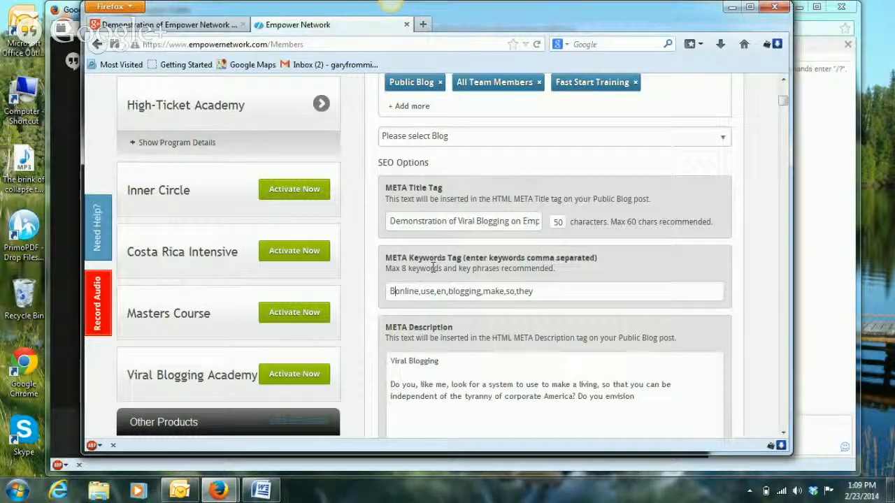
text(og,)
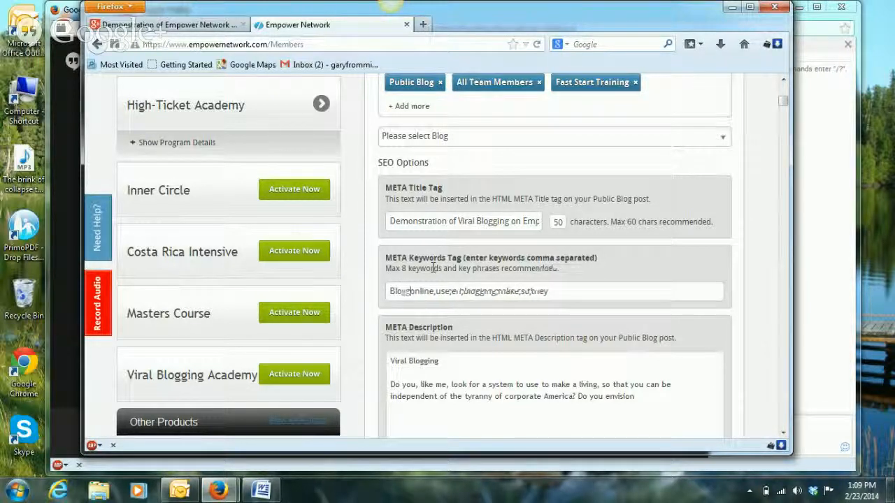
key(Delete)
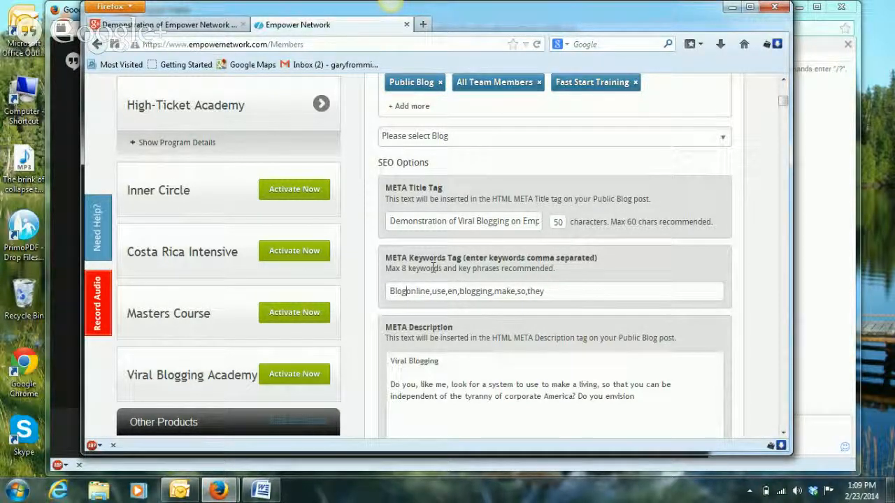
key(Home)
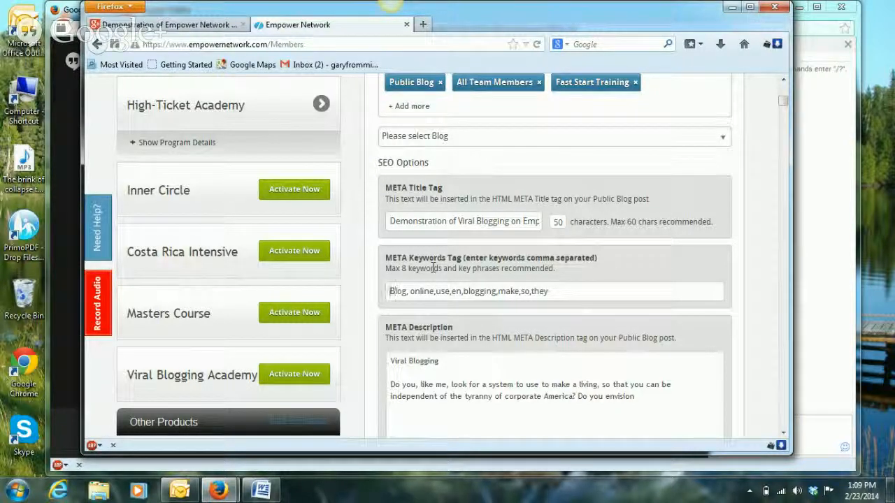
text(Viral)
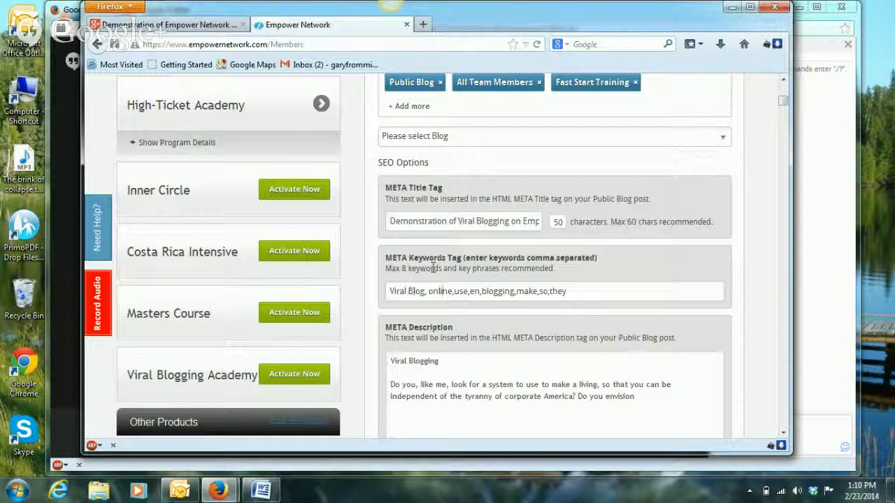
key(Right)
key(Right)
key(Right)
key(BackSpace)
key(BackSpace)
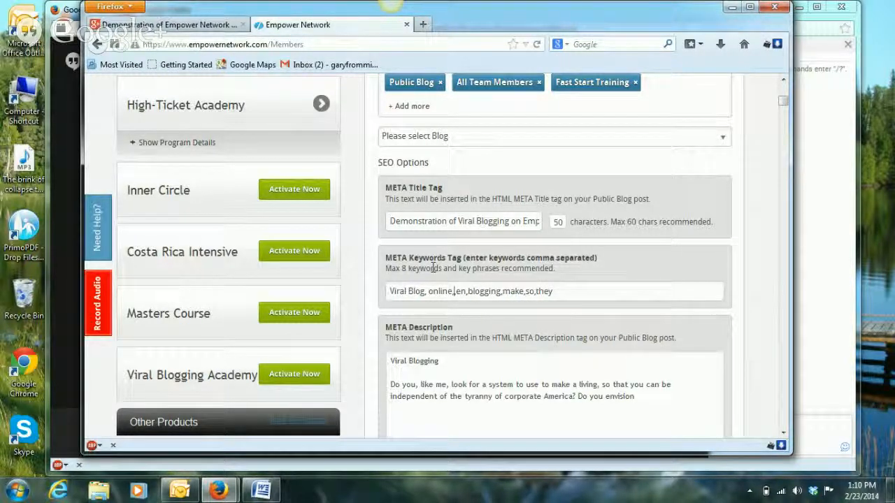
key(BackSpace)
key(BackSpace)
text(m)
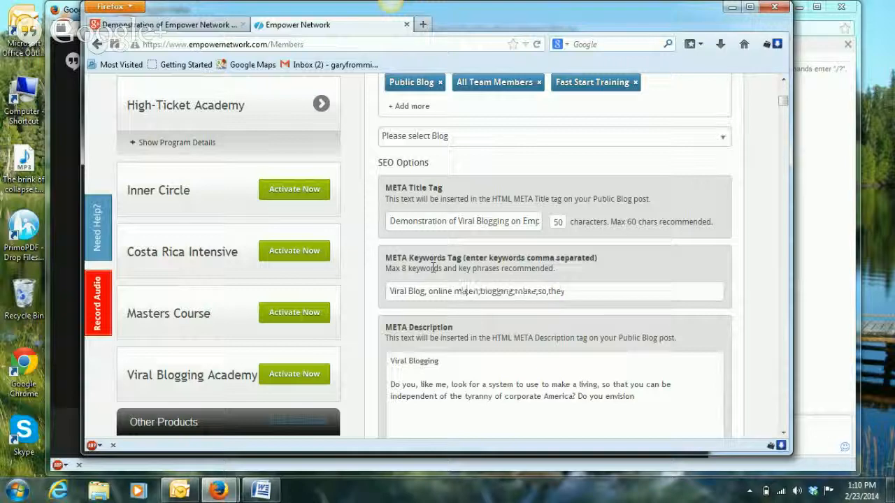
text(ari)
text(eting,)
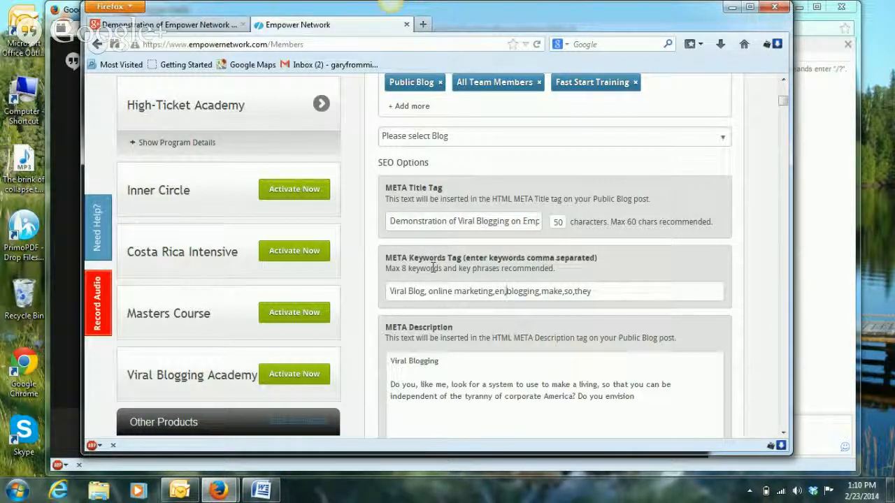
key(Right)
key(Right)
key(Right)
key(Right)
key(BackSpace)
key(BackSpace)
key(BackSpace)
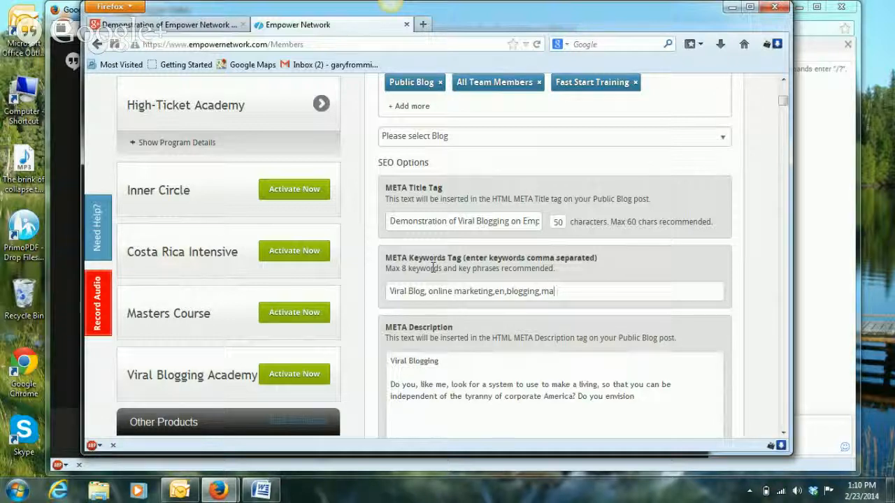
key(BackSpace)
key(BackSpace)
key(BackSpace)
scroll(444, 400, down, 1)
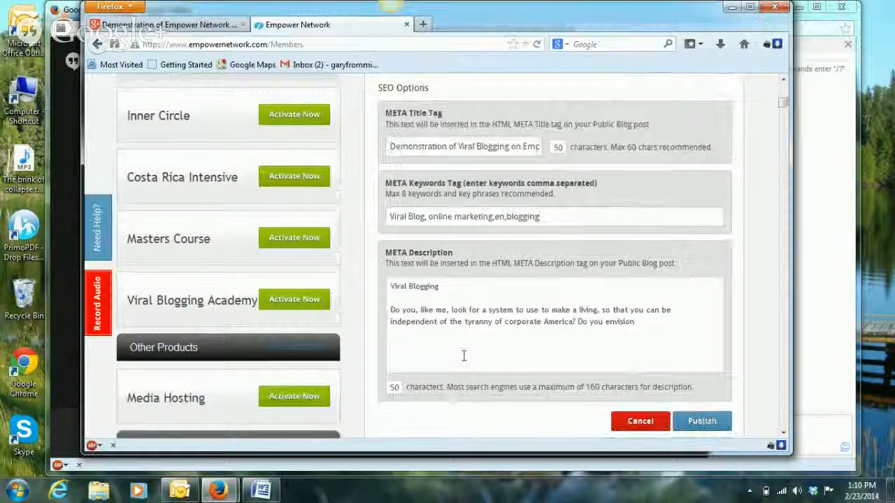
Step: Complete the META description with 'demonstrate the Empower Network blog platform.'
click(488, 312)
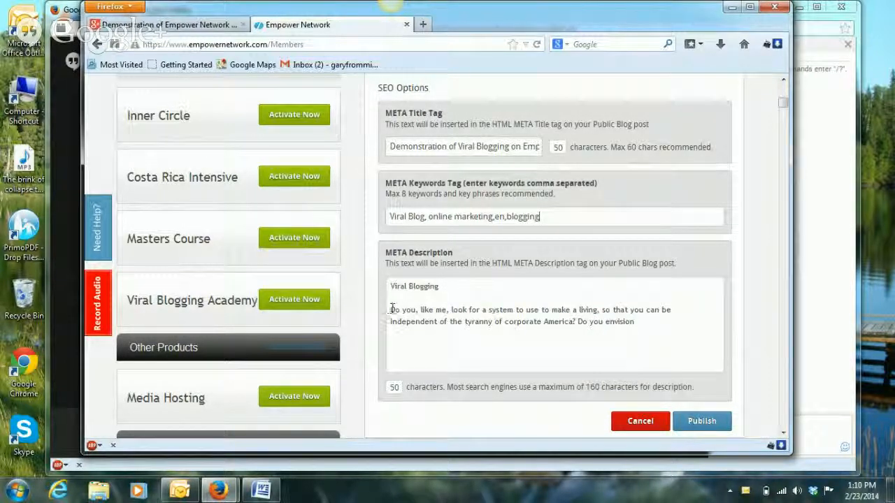
mouse_move(389, 309)
mouse_down()
mouse_move(473, 347)
mouse_move(668, 334)
mouse_up()
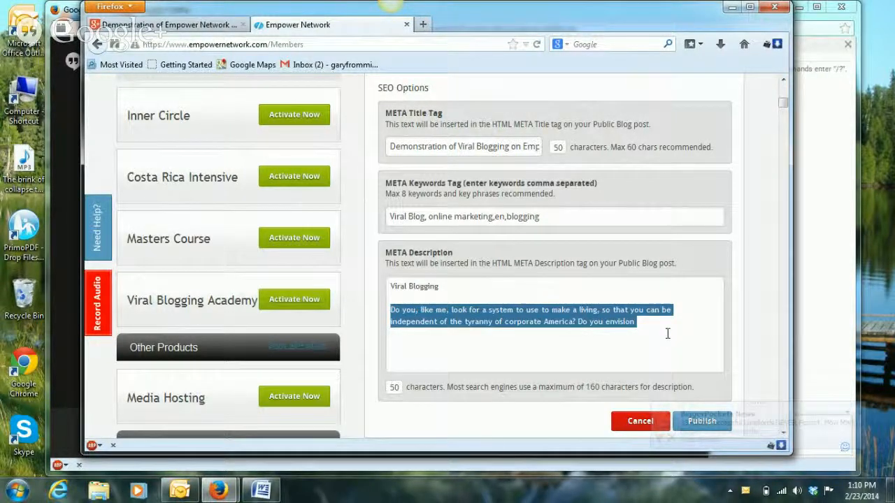
text(I talk abo)
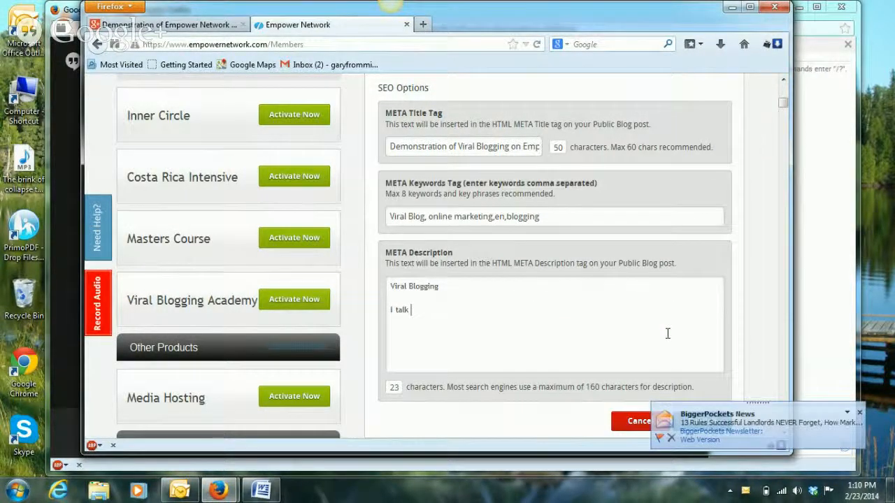
text(ut )
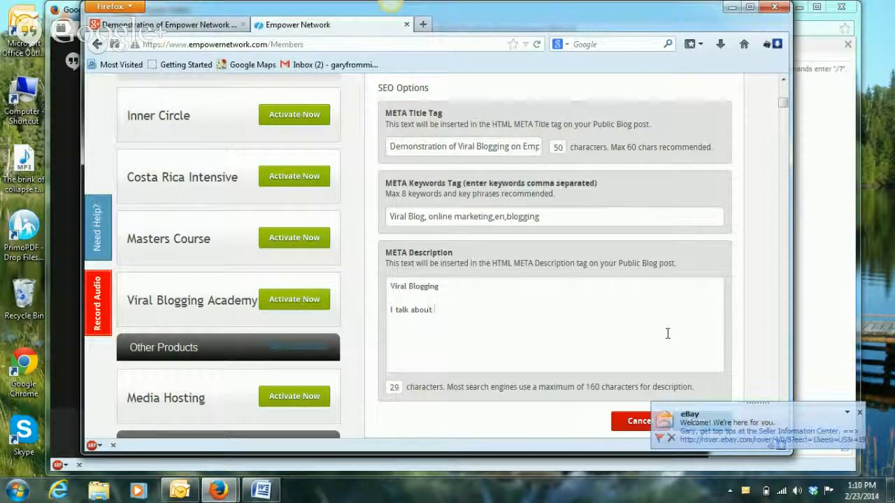
text(vira)
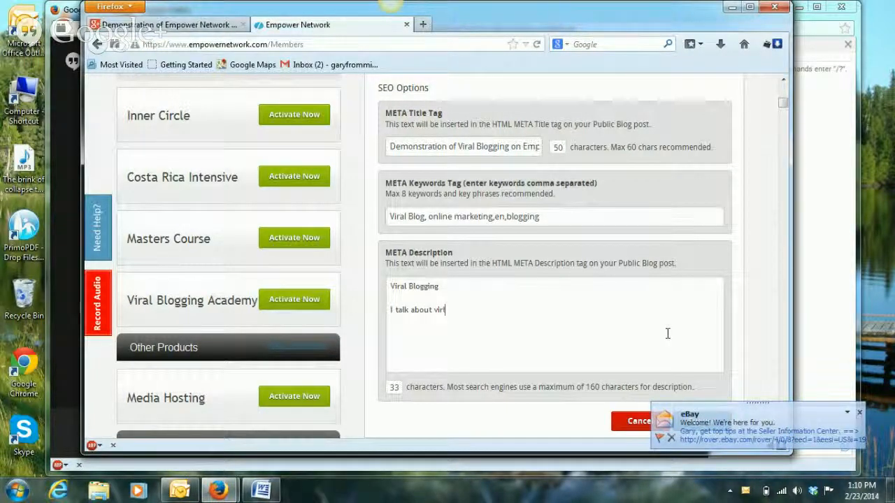
key(BackSpace)
text(al b)
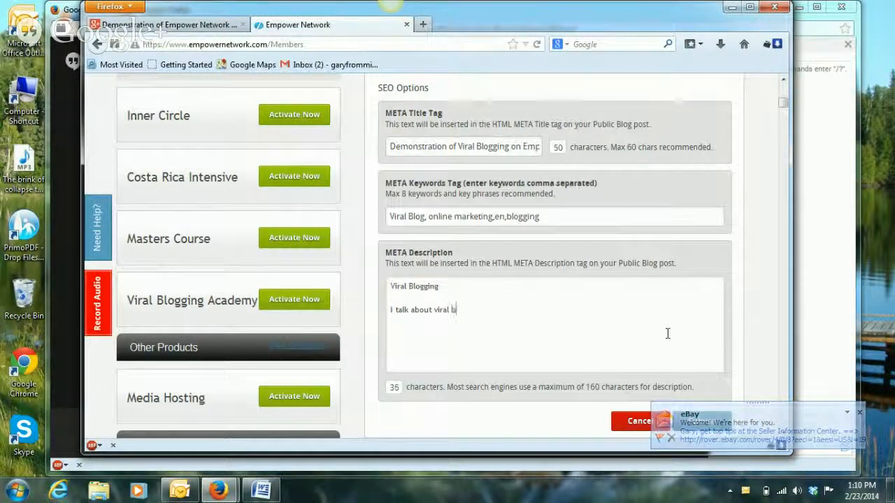
text(logging and demo)
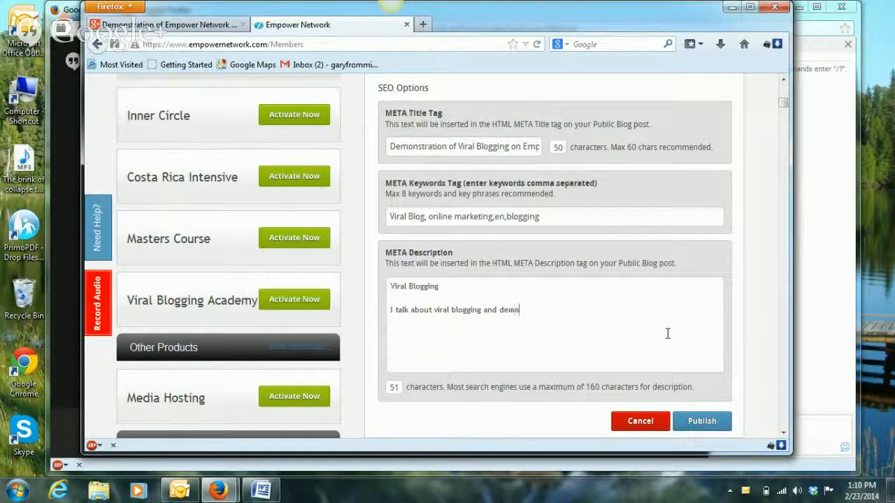
text(nstrate the E)
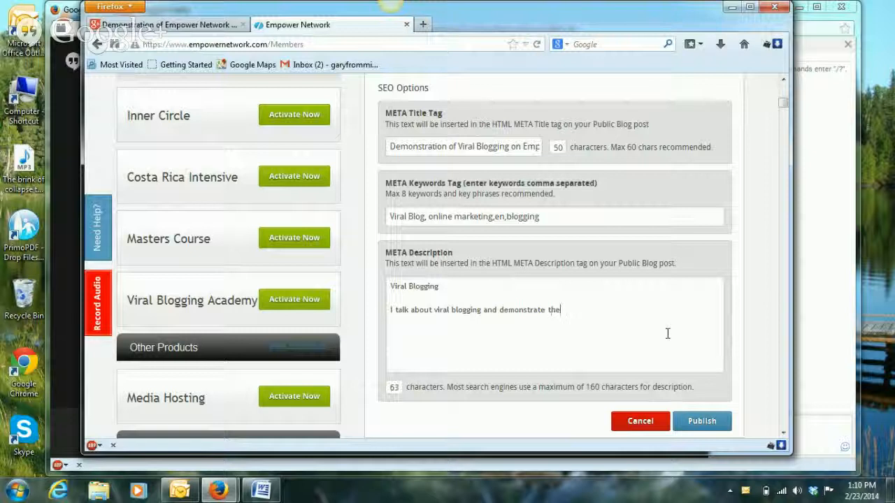
text(mpower)
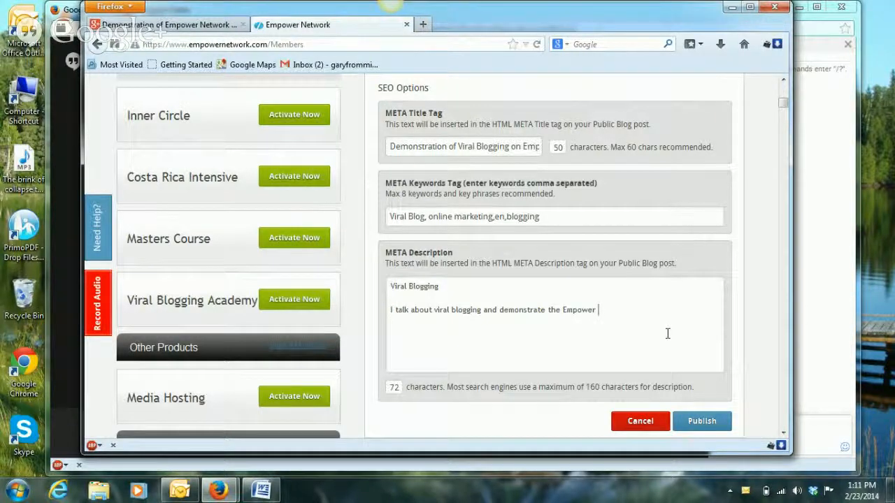
text(N)
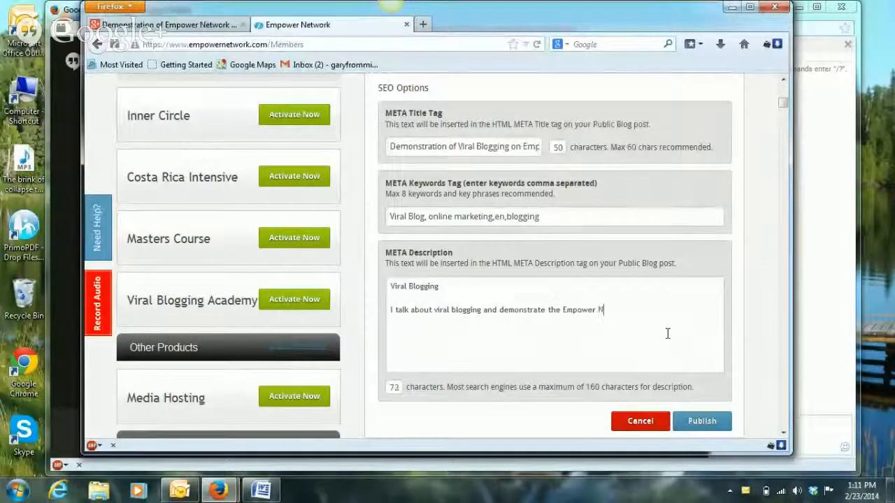
text(etwork)
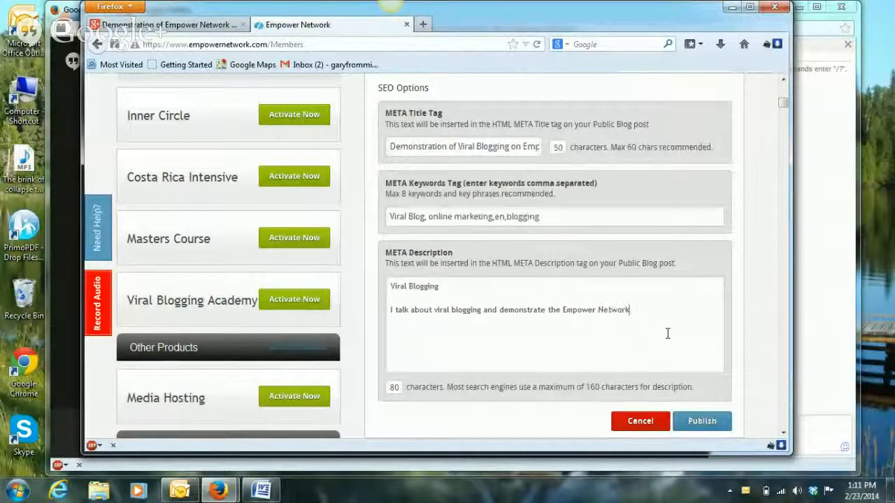
text(.)
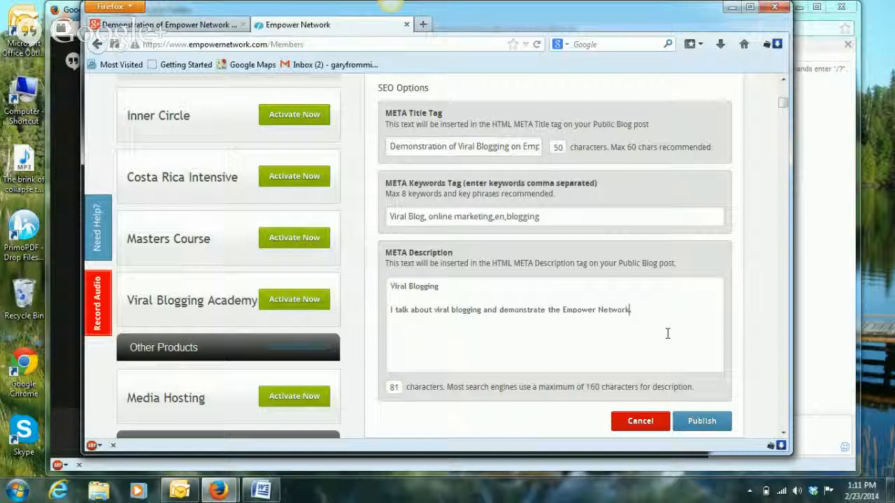
key(BackSpace)
text(bl)
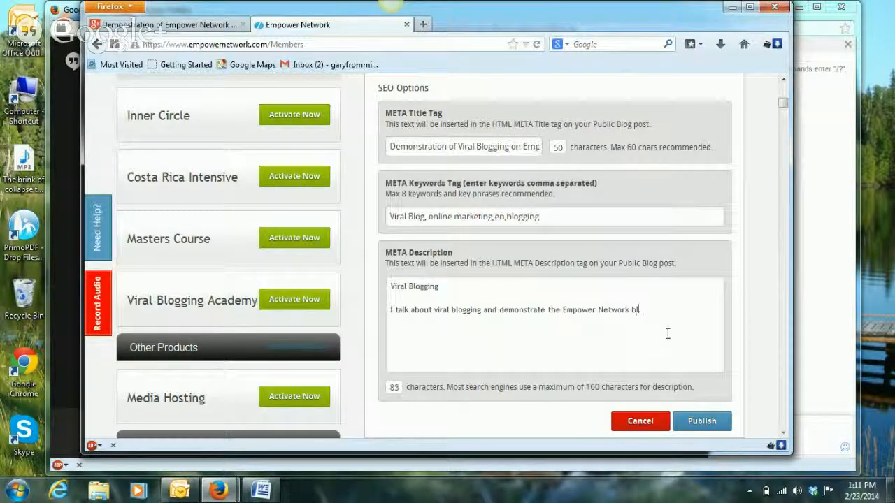
text(ogpl)
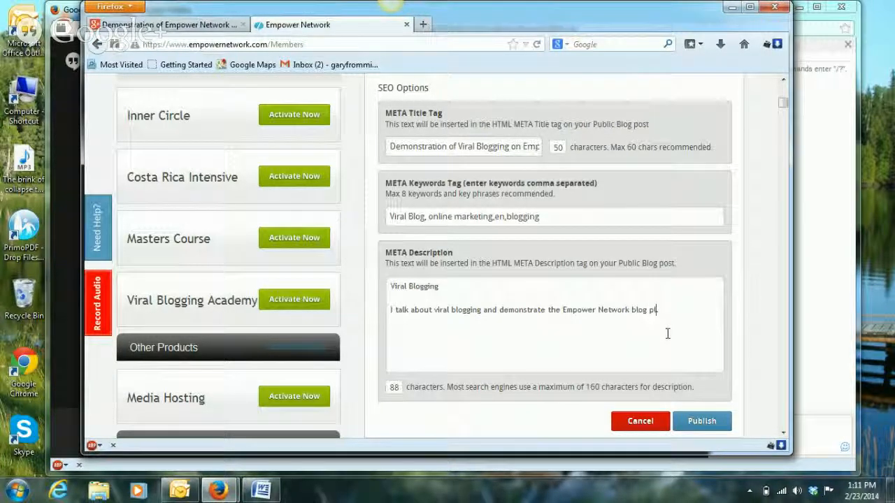
text(atform.)
Step: Choose My Empower Network Blog and the Empower Network category, then publish the post
click(703, 421)
scroll(552, 139, up, 3)
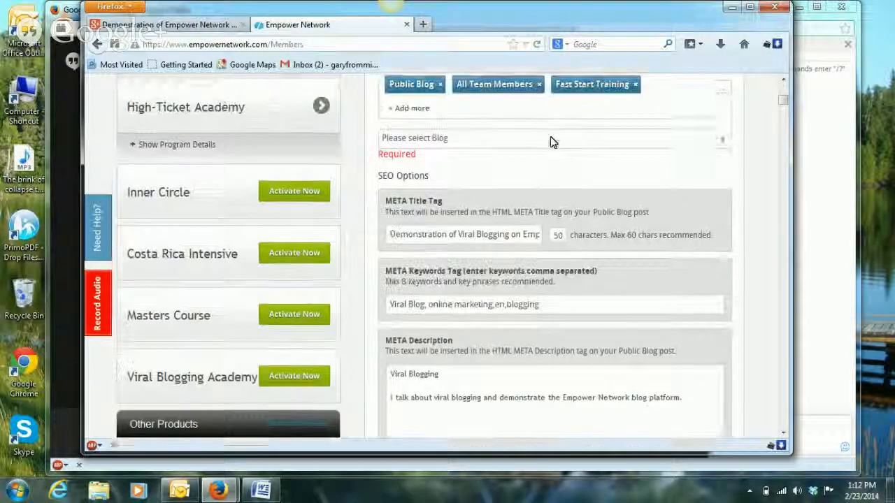
click(591, 161)
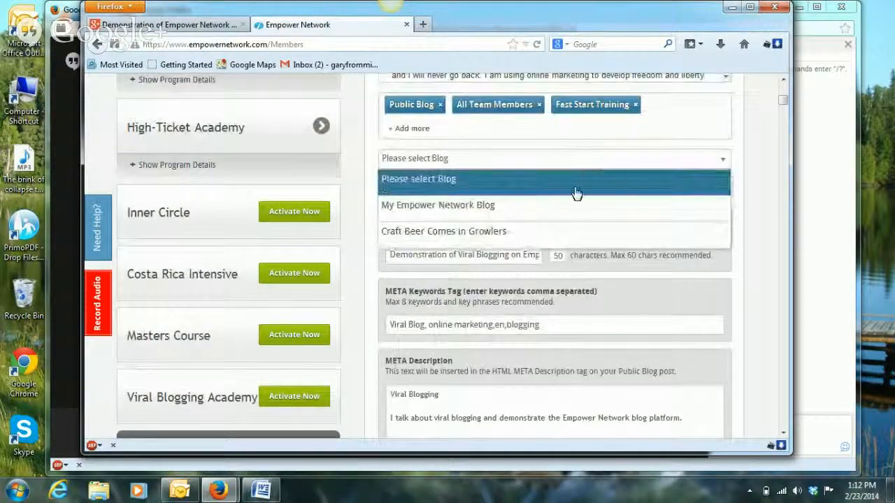
click(482, 207)
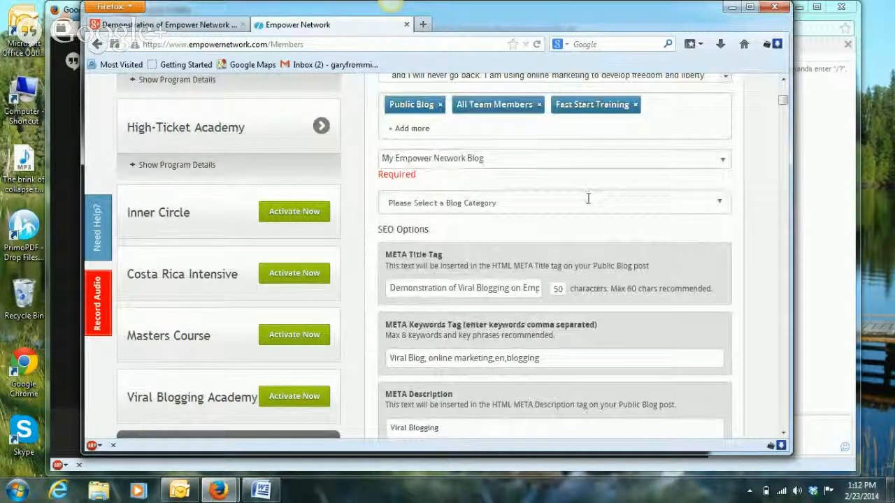
click(591, 203)
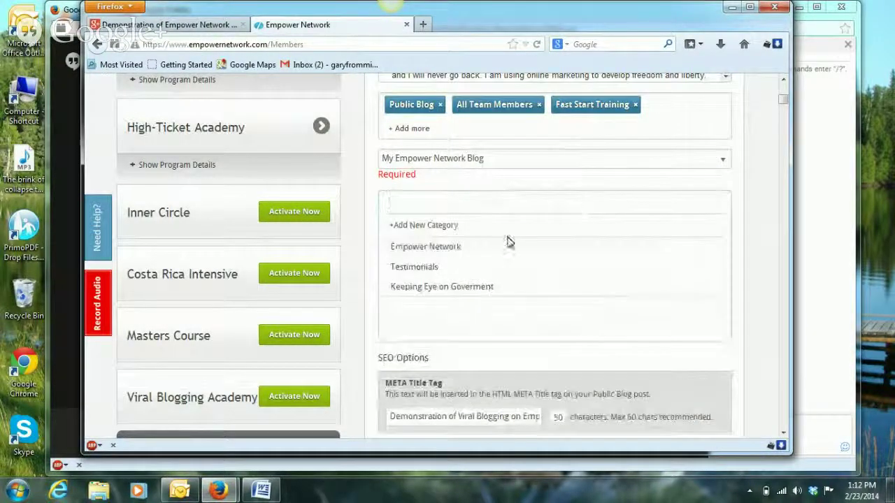
click(447, 251)
scroll(583, 293, down, 3)
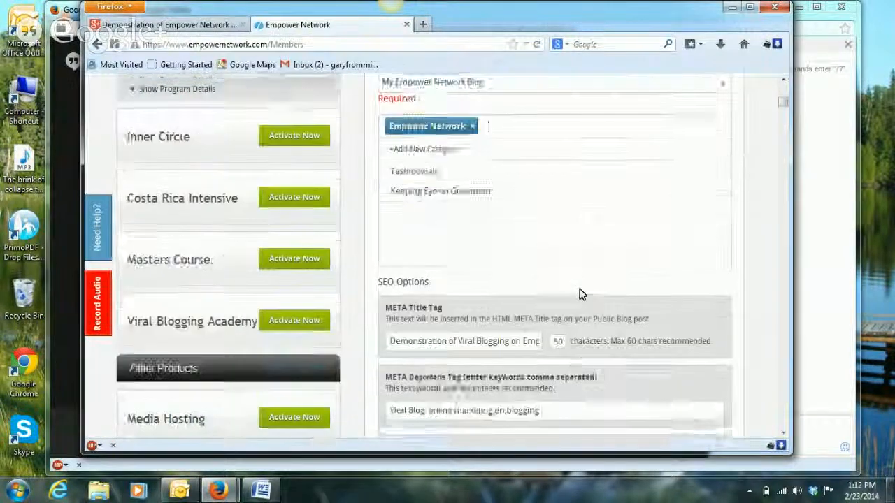
scroll(582, 292, down, 3)
scroll(583, 292, down, 4)
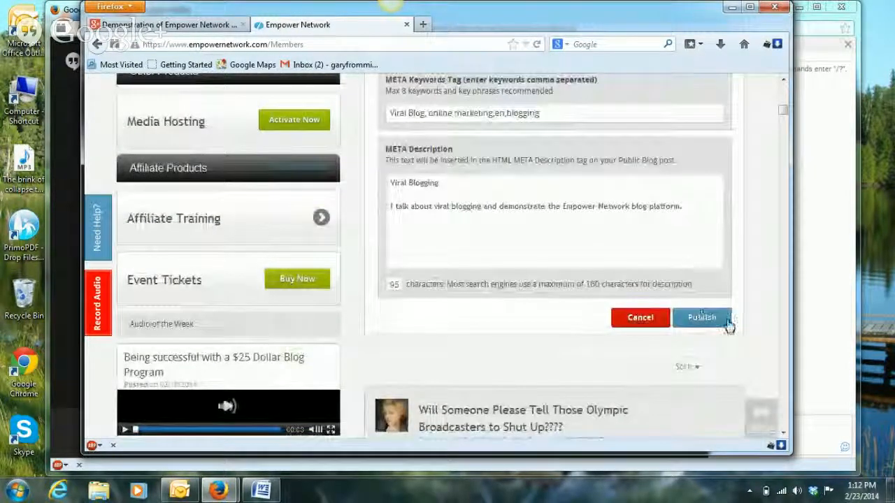
scroll(727, 322, down, 3)
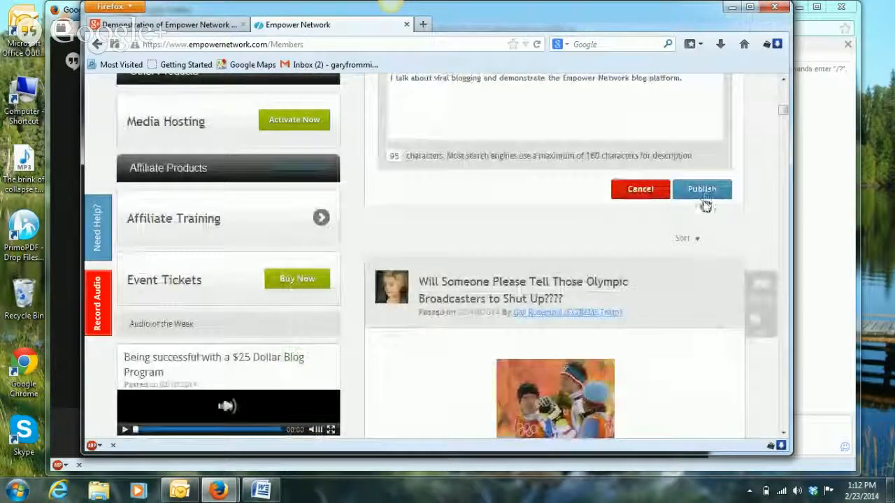
scroll(705, 207, down, 1)
click(702, 178)
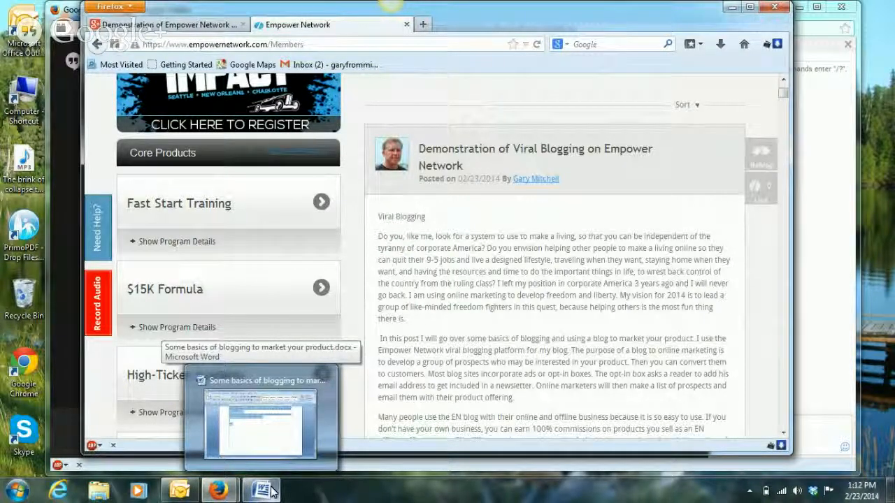
mouse_move(588, 308)
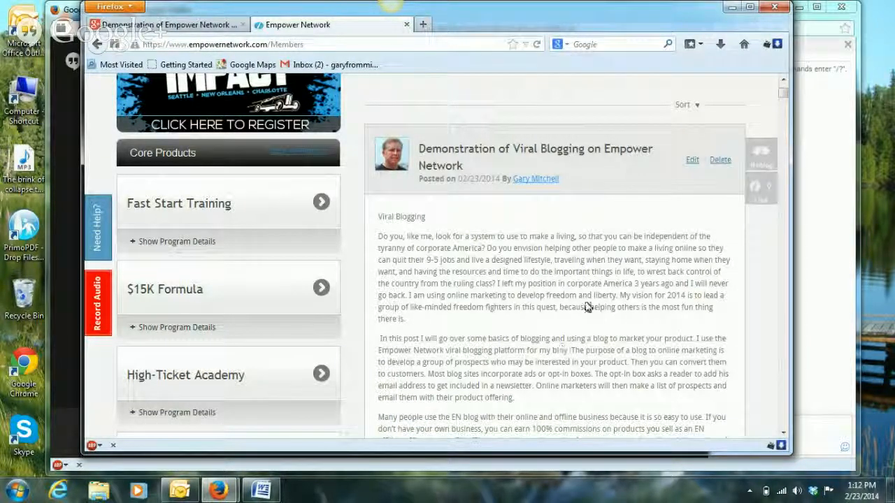
scroll(587, 308, down, 3)
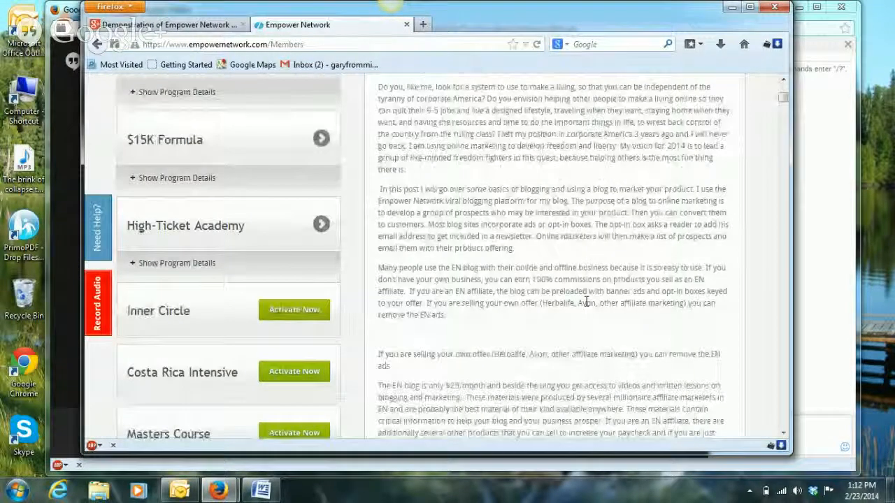
scroll(586, 302, up, 5)
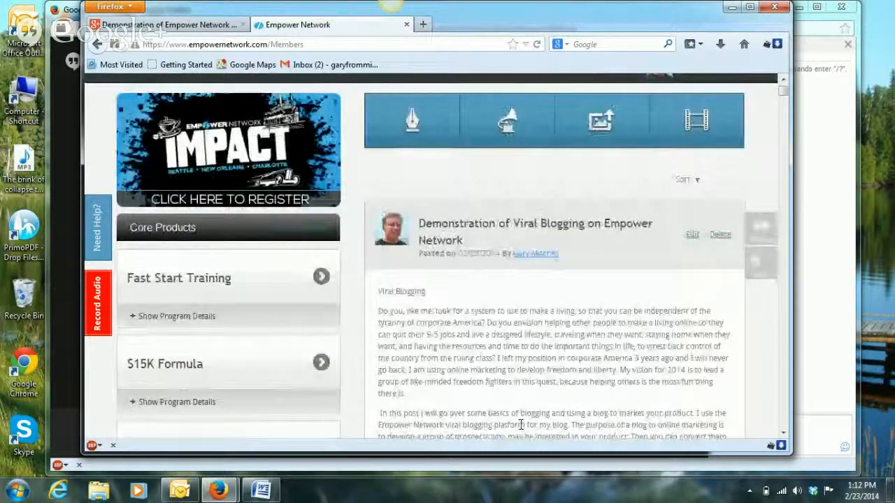
scroll(521, 425, down, 3)
scroll(525, 428, down, 2)
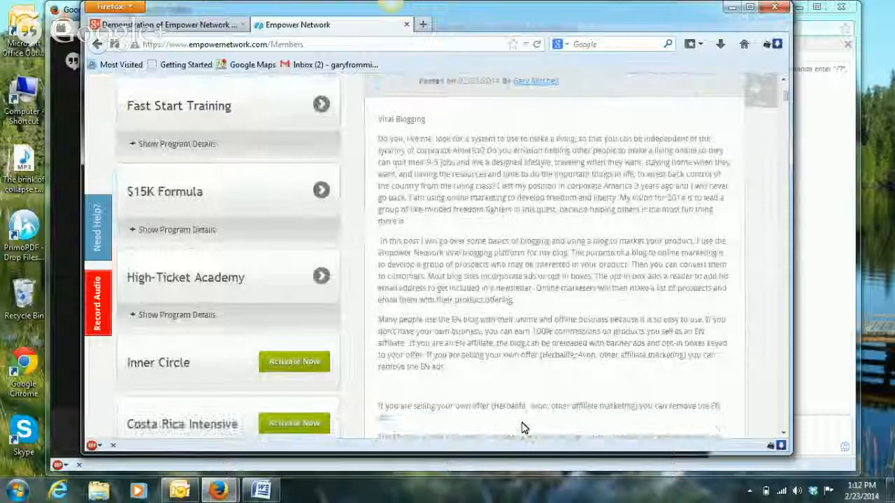
scroll(524, 428, down, 1)
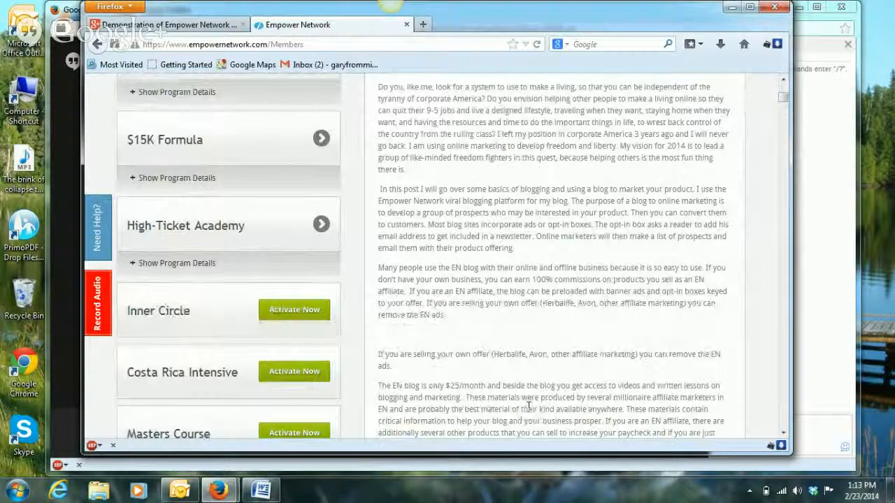
scroll(528, 406, up, 5)
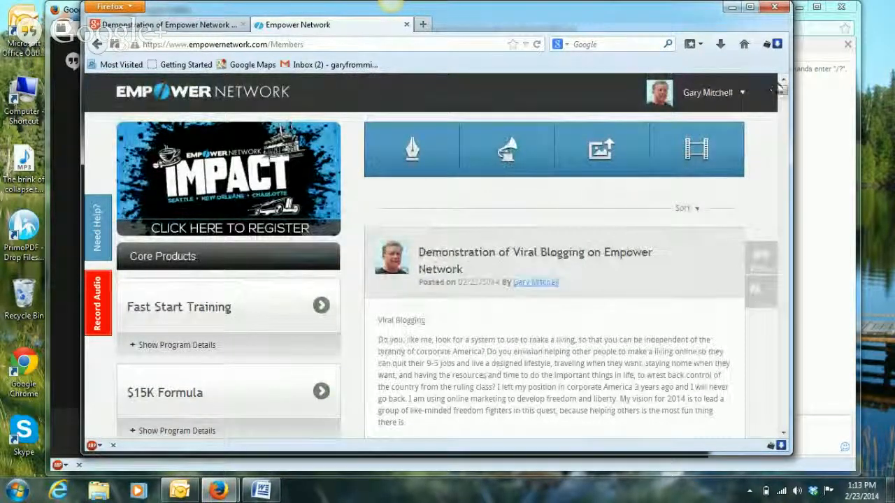
Step: Review the published post at the top of the feed and reveal the account options
click(708, 92)
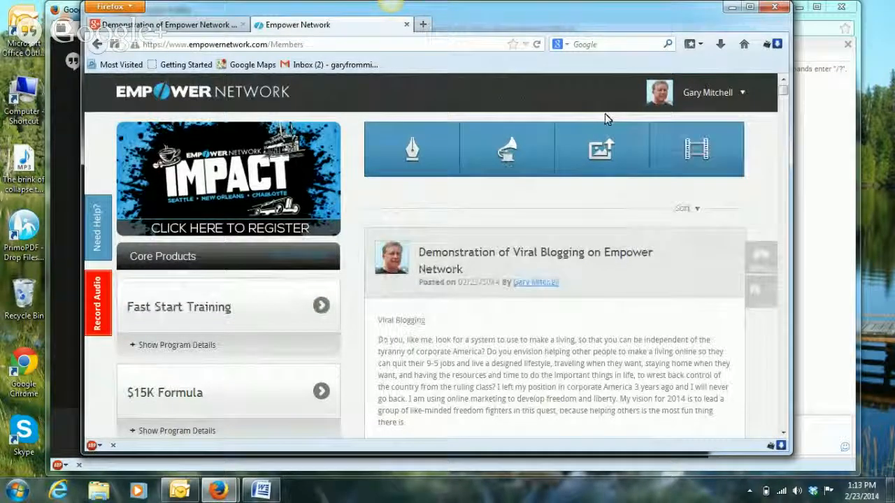